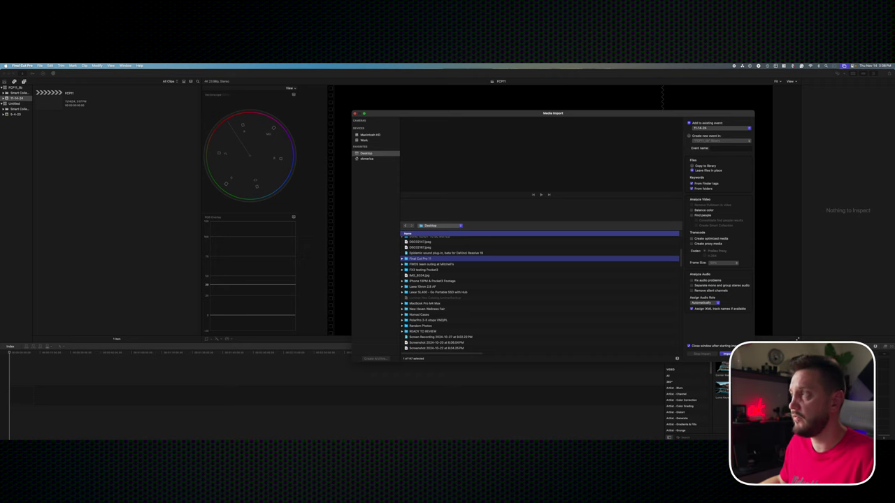
{"action": "left_click", "coordinate": [734, 353]}
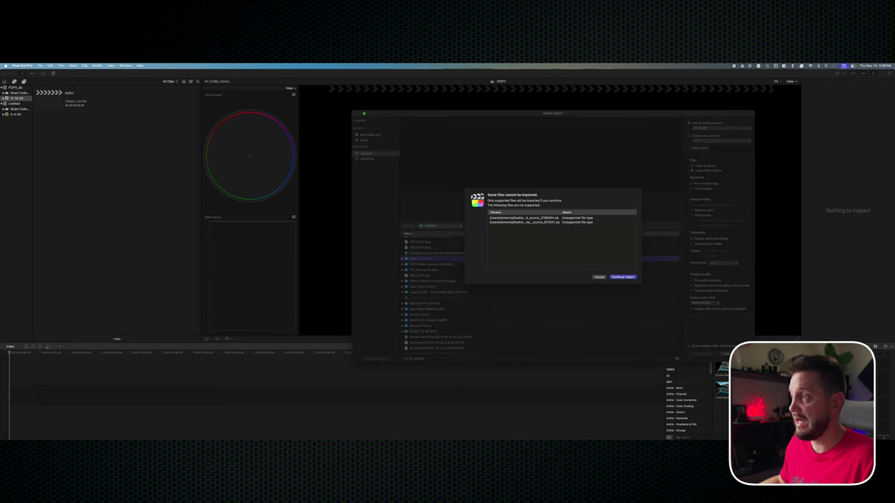
{"action": "left_click", "coordinate": [599, 277]}
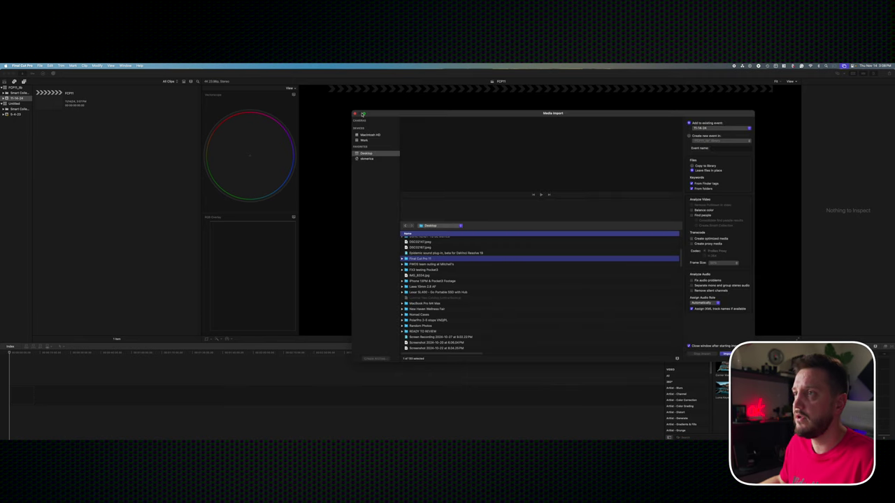
{"action": "left_click", "coordinate": [354, 113]}
- Import the Final Cut Pro 11 folder from the Desktop into the existing 11-14-24 event
{"action": "key", "text": "super+i"}
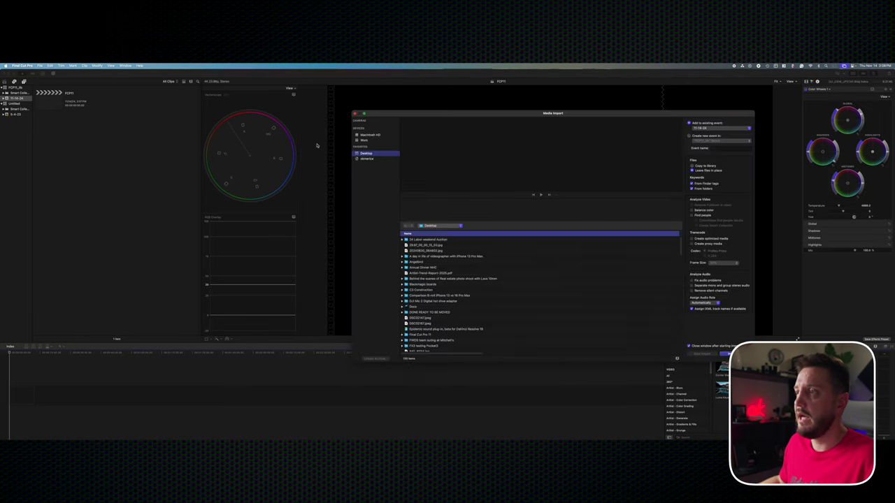
{"action": "scroll", "coordinate": [420, 293], "scroll_direction": "down", "scroll_amount": 2}
{"action": "left_click", "coordinate": [420, 323]}
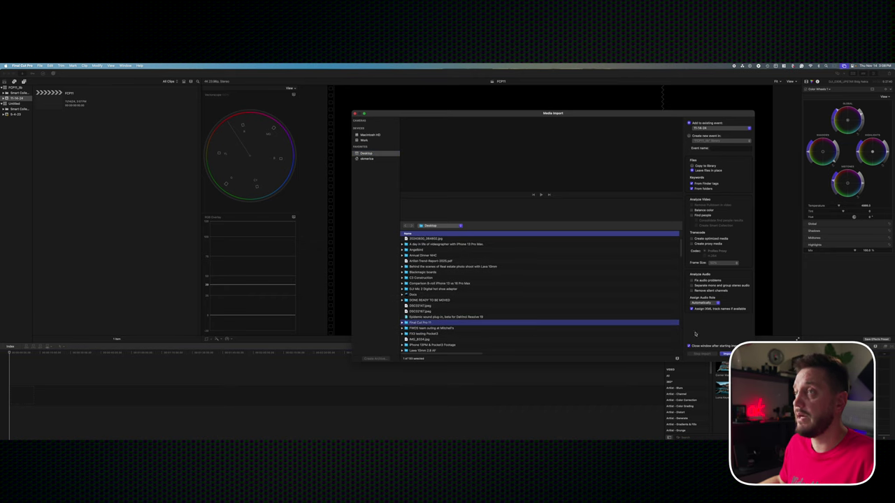
{"action": "left_click", "coordinate": [729, 353]}
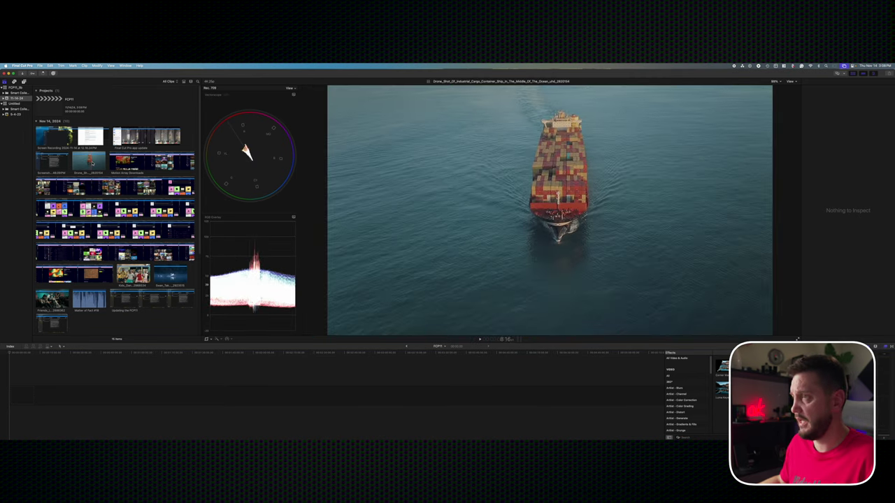
- Place the container ship drone clip at the start of the timeline and append the blue Taking Off clip after it
{"action": "left_click", "coordinate": [89, 162]}
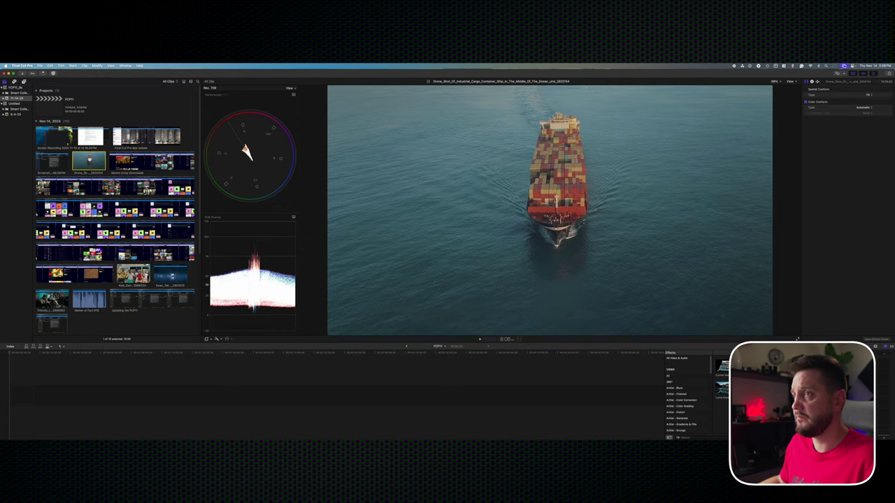
{"action": "left_click_drag", "start_coordinate": [89, 162], "coordinate": [26, 391]}
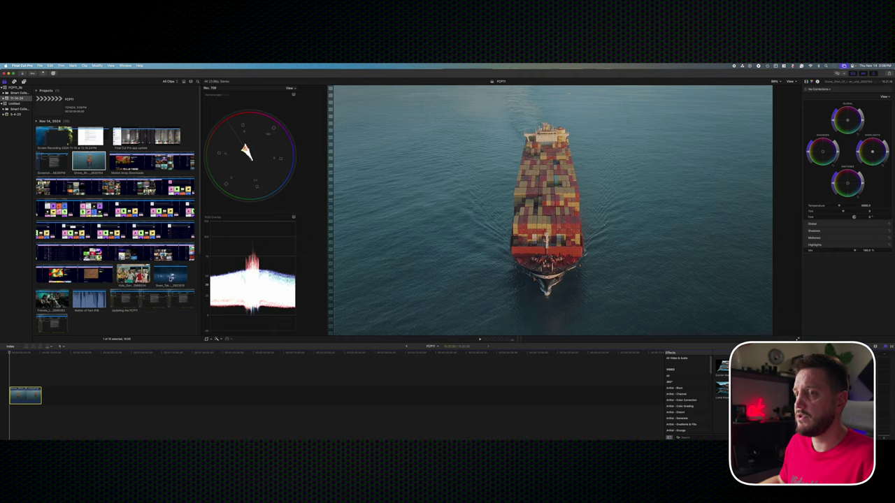
{"action": "left_click", "coordinate": [171, 278]}
{"action": "key", "text": "e"}
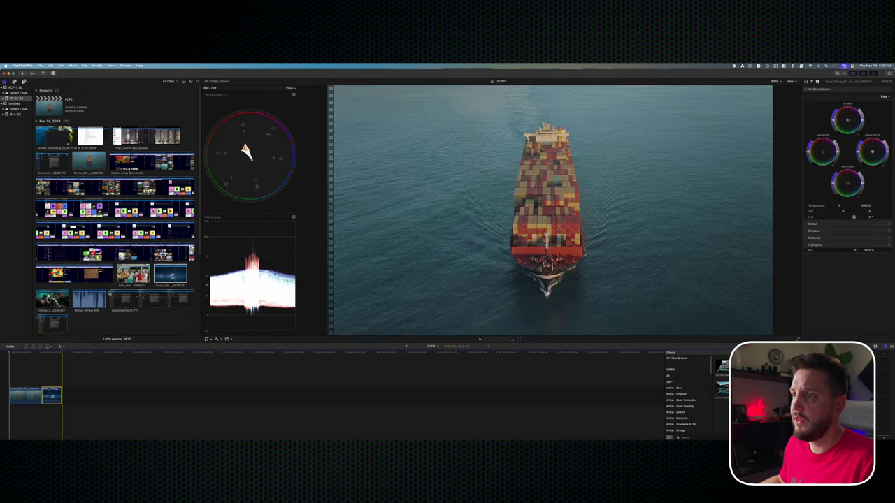
- Append the friends clip and then the kids dancing clip to the end of the timeline
{"action": "left_click", "coordinate": [53, 299]}
{"action": "key", "text": "e"}
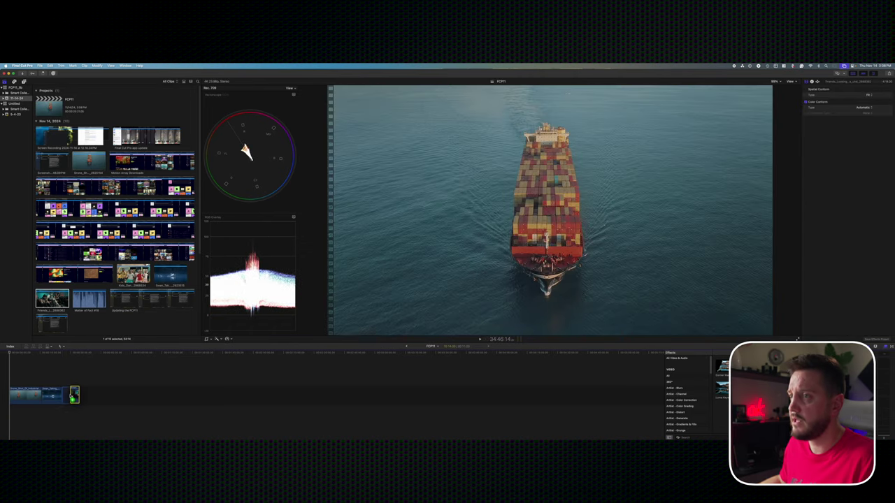
{"action": "left_click", "coordinate": [120, 286]}
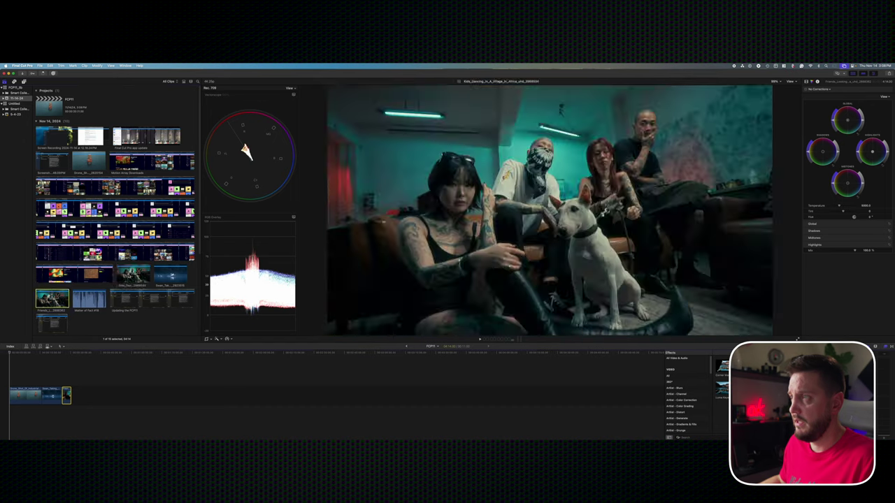
{"action": "key", "text": "e"}
{"action": "left_click_drag", "start_coordinate": [74, 399], "coordinate": [73, 398]}
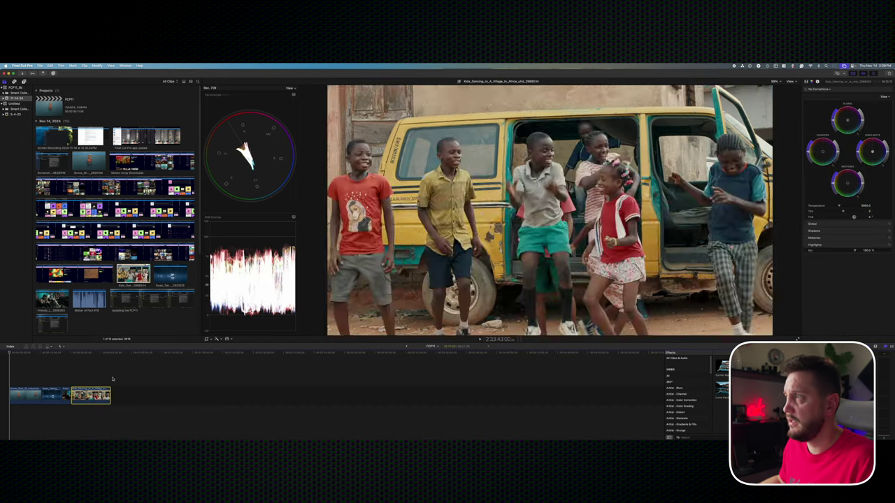
- Connect the Matter of Fact #16 clip beneath the kids dancing clip and transcribe it to captions
{"action": "left_click_drag", "start_coordinate": [95, 301], "coordinate": [75, 414]}
{"action": "key", "text": "super+7"}
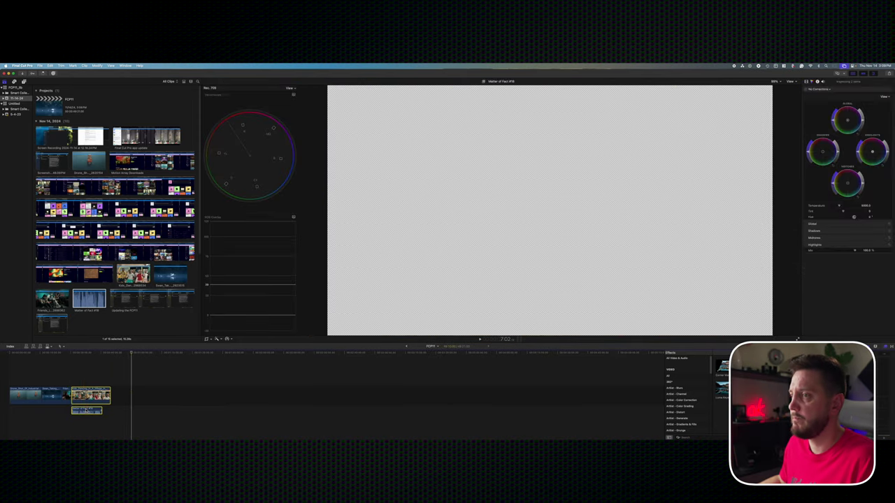
{"action": "right_click", "coordinate": [98, 411]}
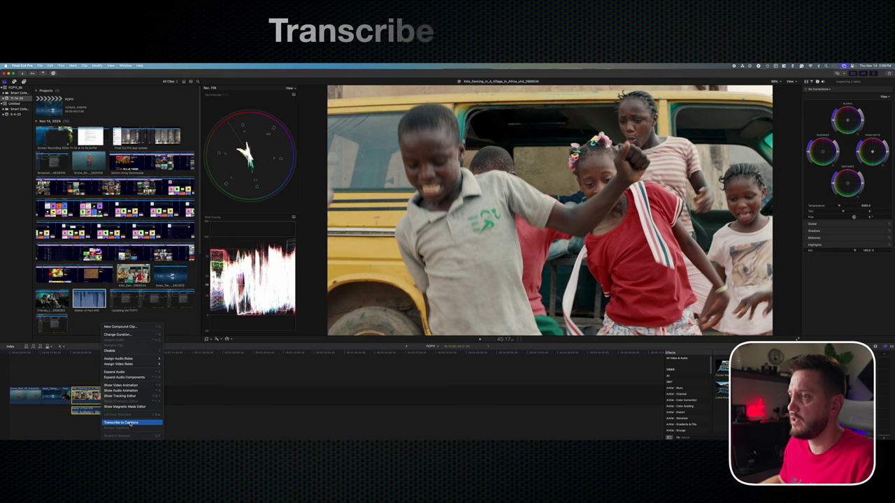
{"action": "left_click", "coordinate": [130, 423]}
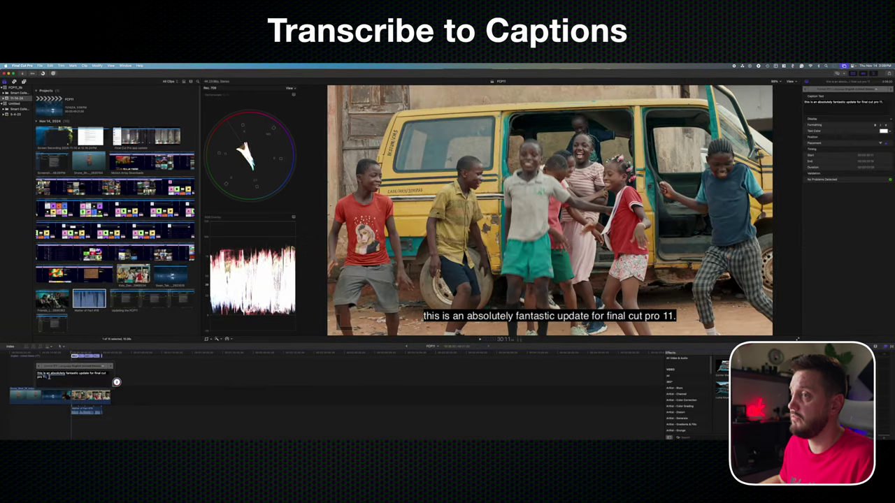
- Assign the first caption to the English language role and check the other caption role options
{"action": "mouse_move", "coordinate": [56, 373]}
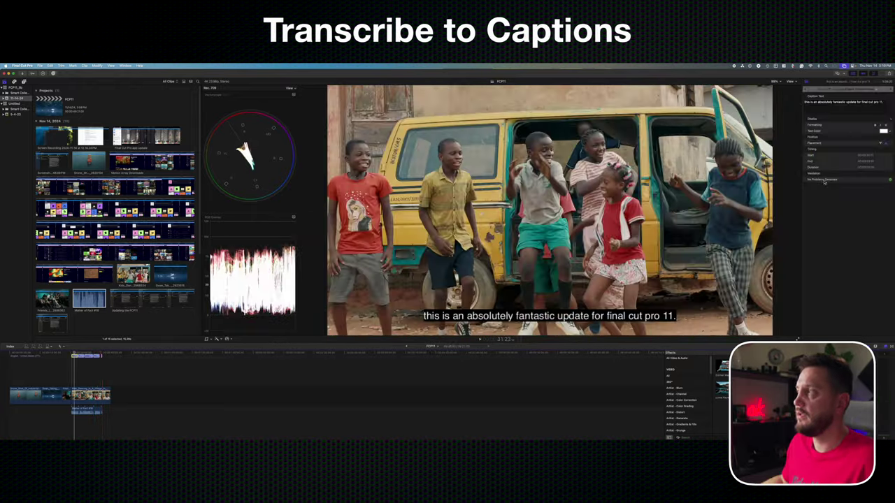
{"action": "left_click", "coordinate": [876, 90]}
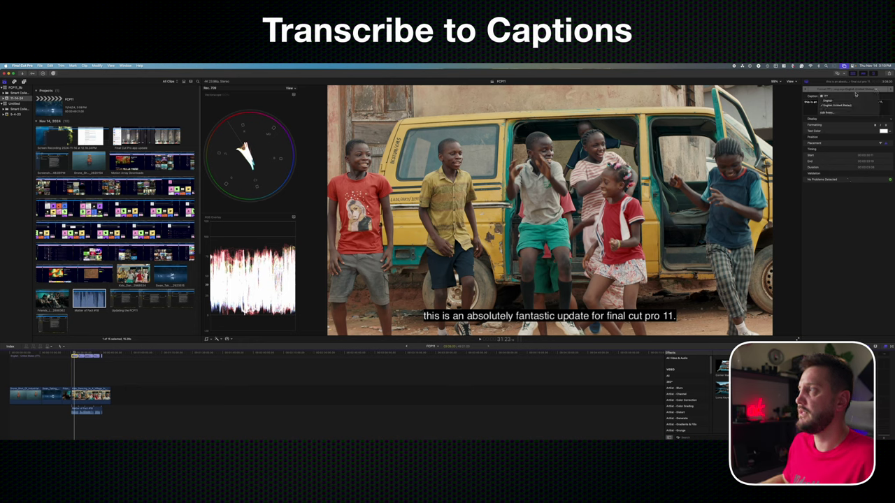
{"action": "left_click", "coordinate": [833, 101]}
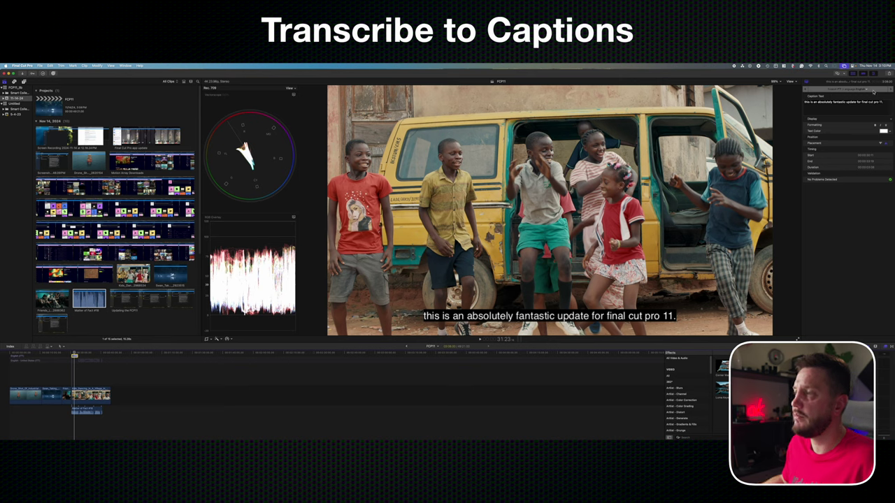
{"action": "left_click", "coordinate": [870, 91]}
{"action": "left_click", "coordinate": [850, 113]}
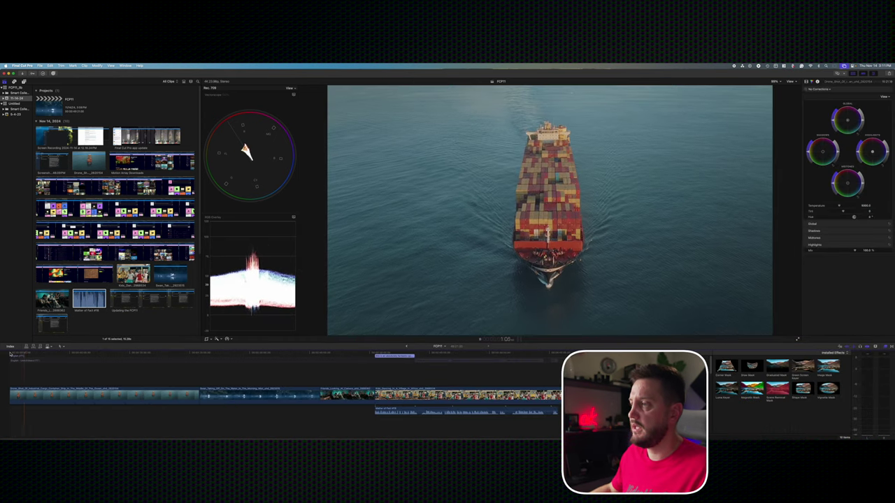
- Try the Scene Removal Mask on the container ship clip and play the clip back from its start
{"action": "key", "text": "space"}
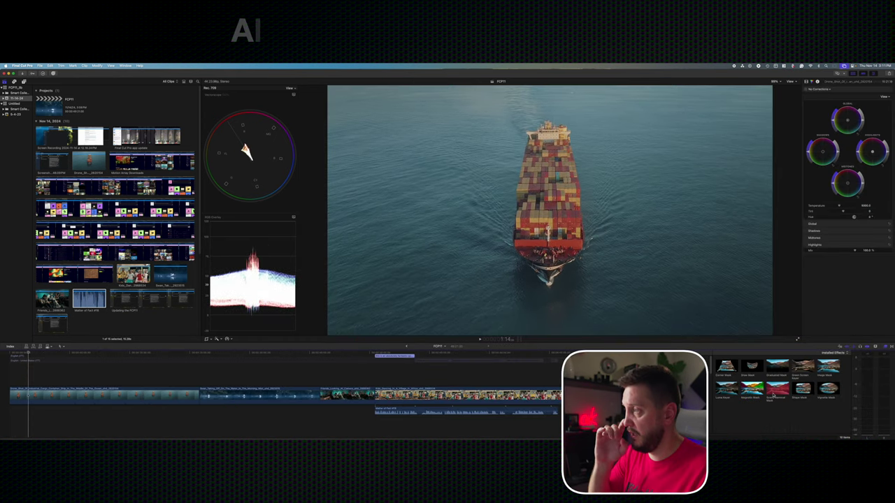
{"action": "left_click", "coordinate": [754, 389]}
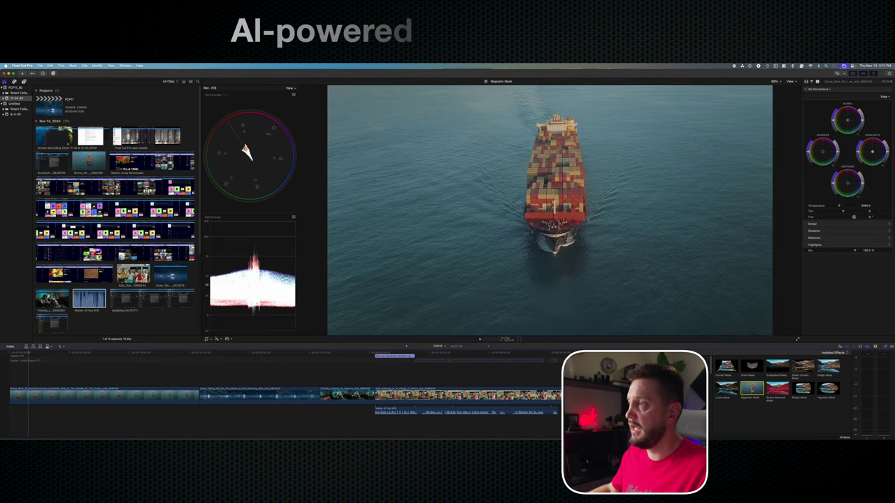
{"action": "left_click_drag", "start_coordinate": [751, 389], "coordinate": [559, 216]}
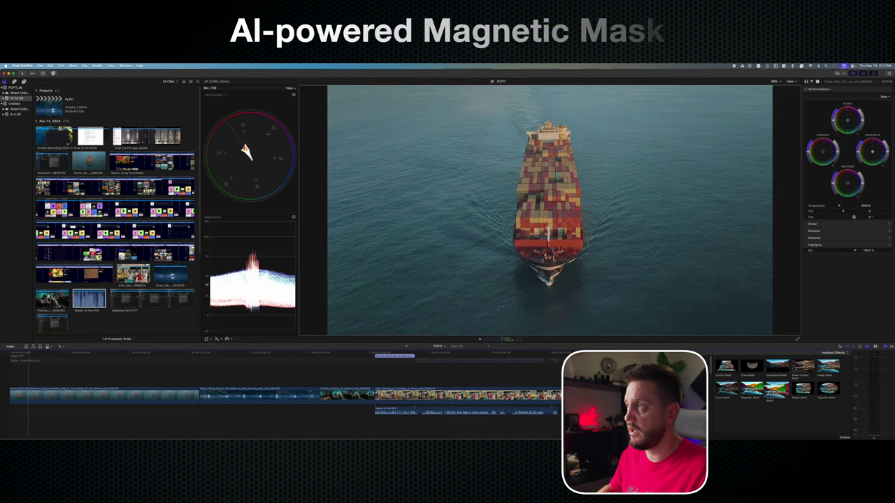
{"action": "left_click_drag", "start_coordinate": [556, 416], "coordinate": [66, 396]}
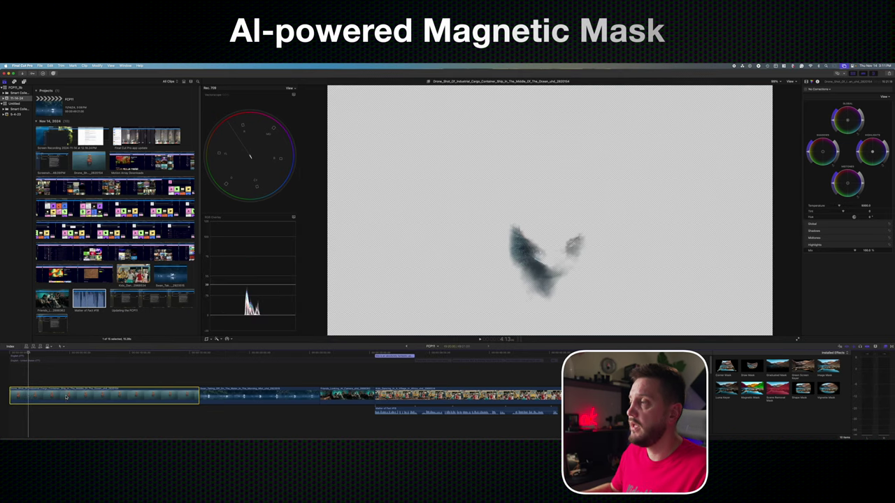
{"action": "left_click", "coordinate": [30, 360]}
{"action": "left_click_drag", "start_coordinate": [29, 356], "coordinate": [10, 355]}
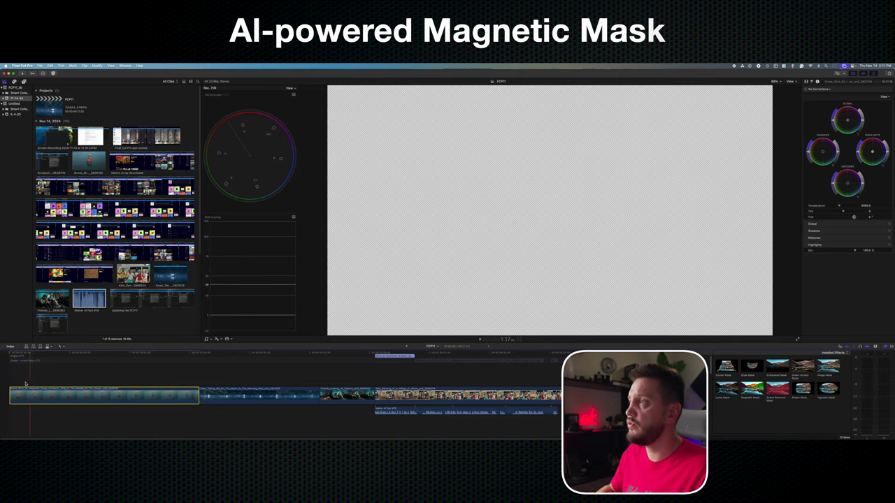
{"action": "key", "text": "space"}
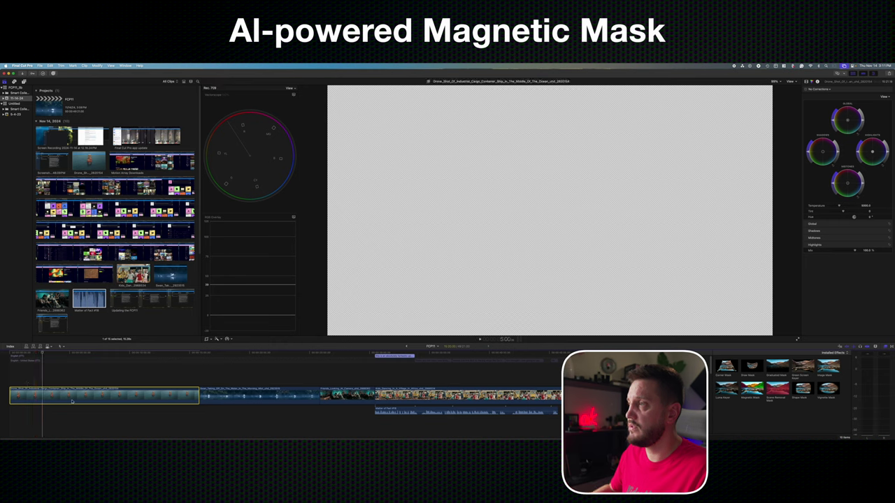
{"action": "left_click", "coordinate": [27, 369]}
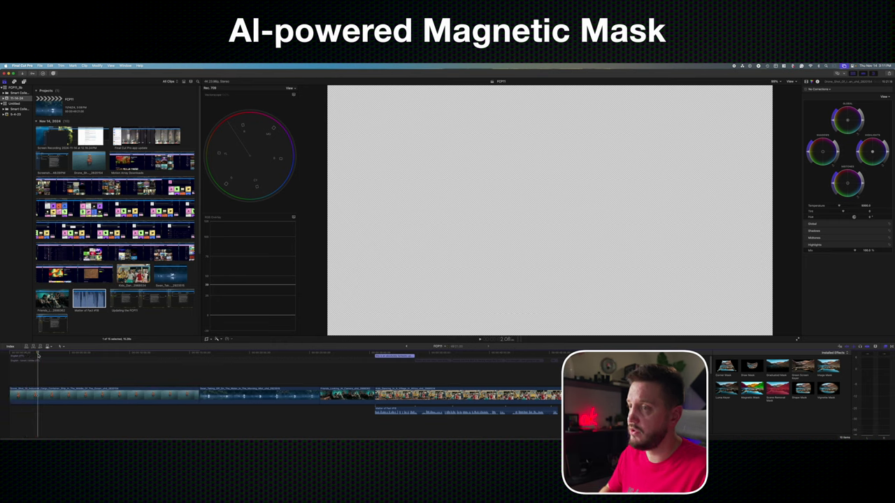
- Apply the Magnetic Mask effect to the container ship clip and pick the ship as the masked subject
{"action": "left_click_drag", "start_coordinate": [752, 387], "coordinate": [114, 400]}
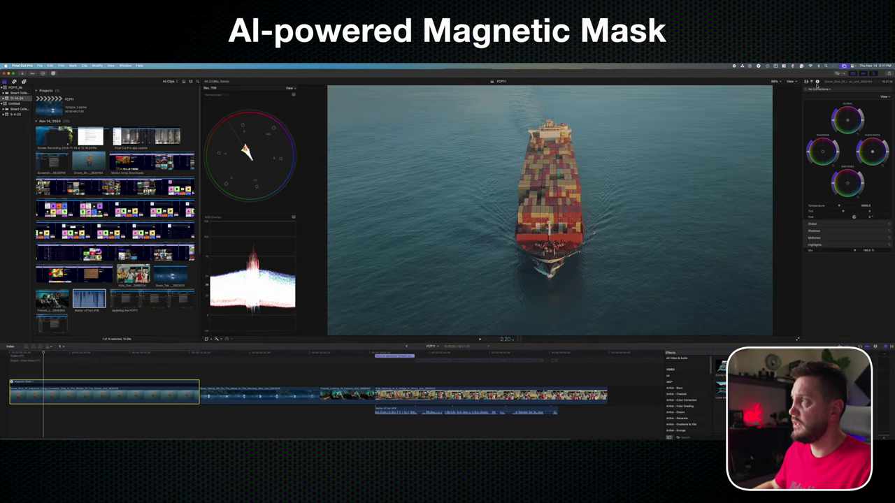
{"action": "left_click", "coordinate": [805, 82]}
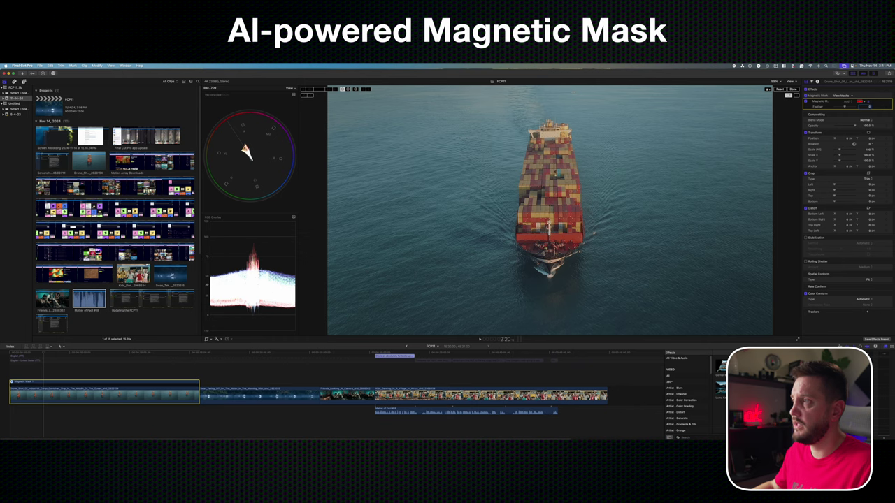
{"action": "left_click", "coordinate": [556, 173]}
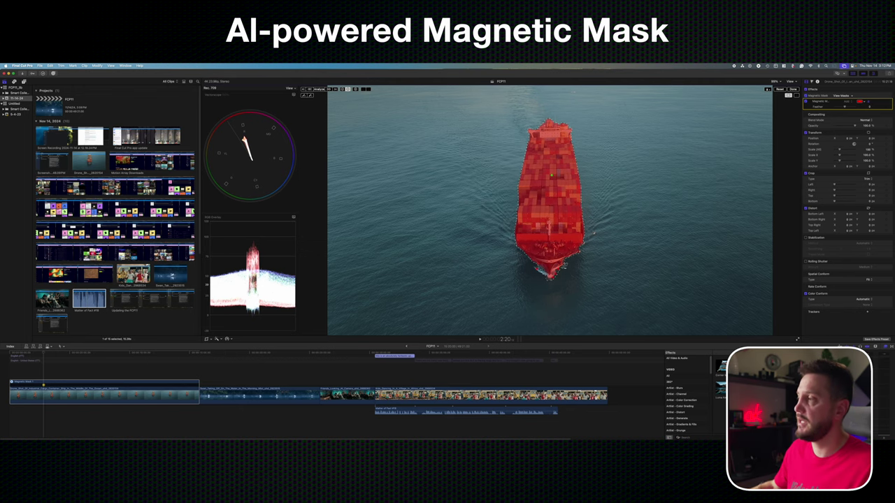
- Analyze the ship's magnetic mask across the whole clip, moving the progress window over the viewer
{"action": "left_click", "coordinate": [320, 89]}
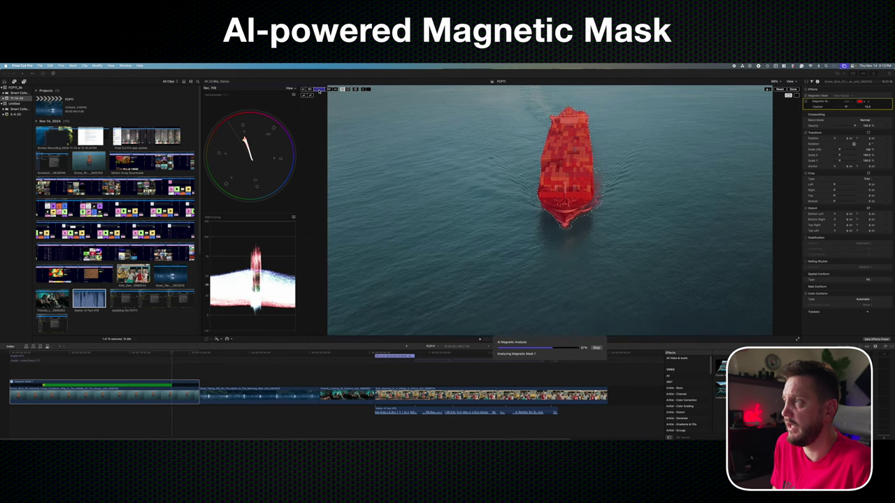
{"action": "left_click_drag", "start_coordinate": [557, 340], "coordinate": [558, 271]}
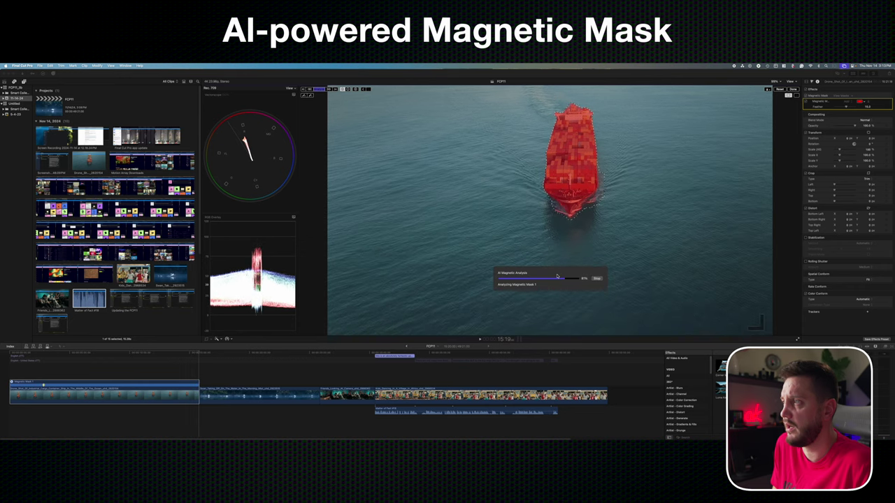
{"action": "left_click_drag", "start_coordinate": [557, 276], "coordinate": [554, 314]}
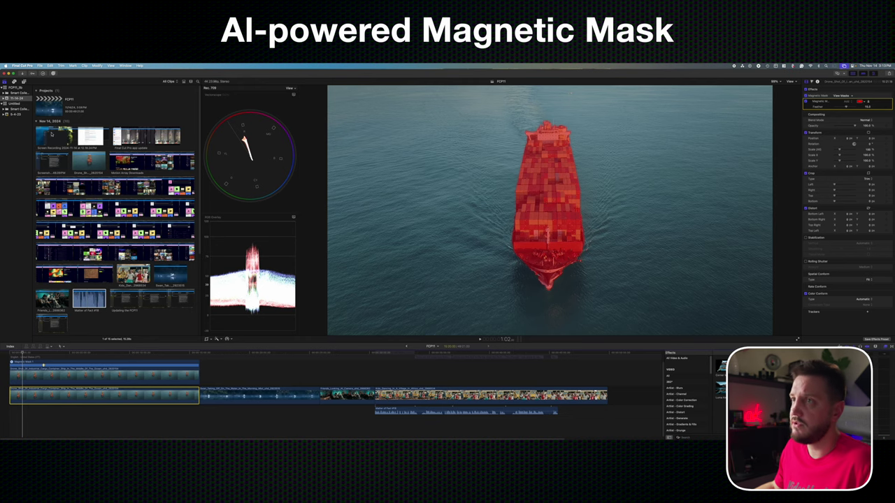
- Insert a Basic 3D title between the two container ship layers and extend it to the full length of the ship clip
{"action": "left_click", "coordinate": [24, 82]}
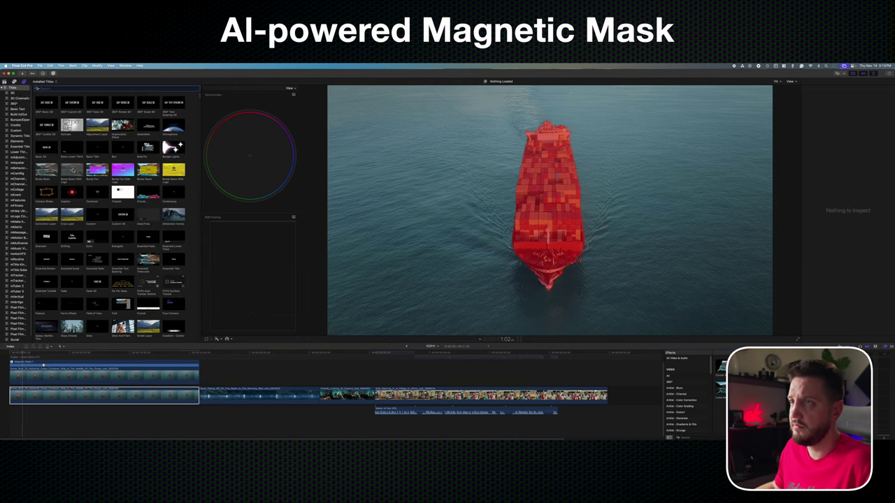
{"action": "left_click", "coordinate": [47, 147]}
{"action": "left_click_drag", "start_coordinate": [48, 151], "coordinate": [41, 388]}
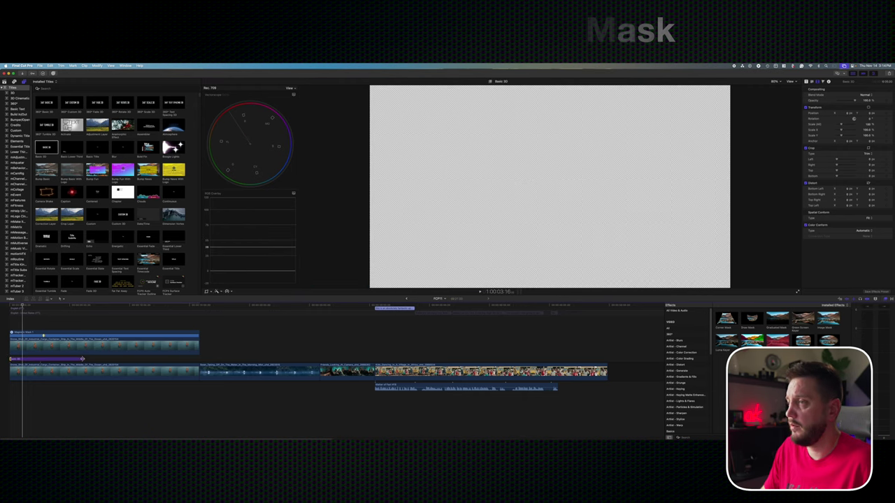
{"action": "left_click_drag", "start_coordinate": [82, 358], "coordinate": [190, 361]}
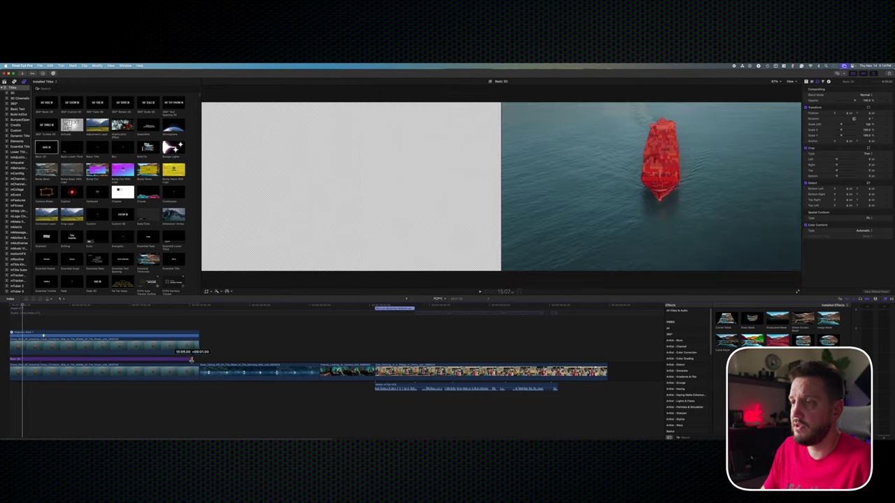
{"action": "left_click_drag", "start_coordinate": [197, 360], "coordinate": [198, 360]}
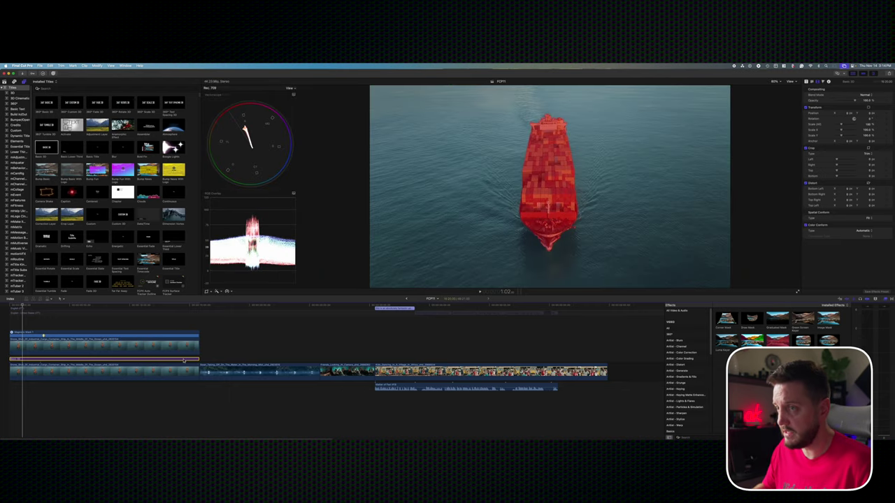
- Move the Basic 3D title above the masked ship layer and back down between the two ship layers
{"action": "key", "text": "alt+super+Up"}
{"action": "key", "text": "alt+super+Down"}
{"action": "key", "text": "alt+super+Down"}
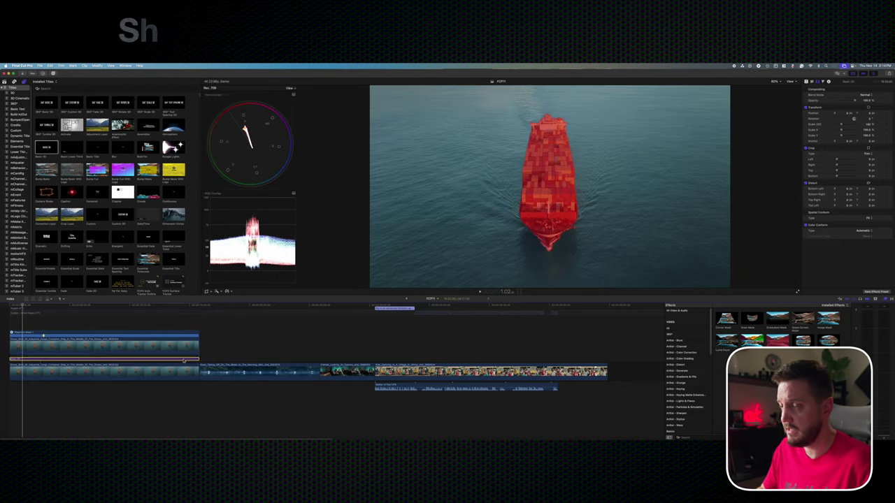
{"action": "key", "text": "alt+Up"}
{"action": "key", "text": "alt+Up"}
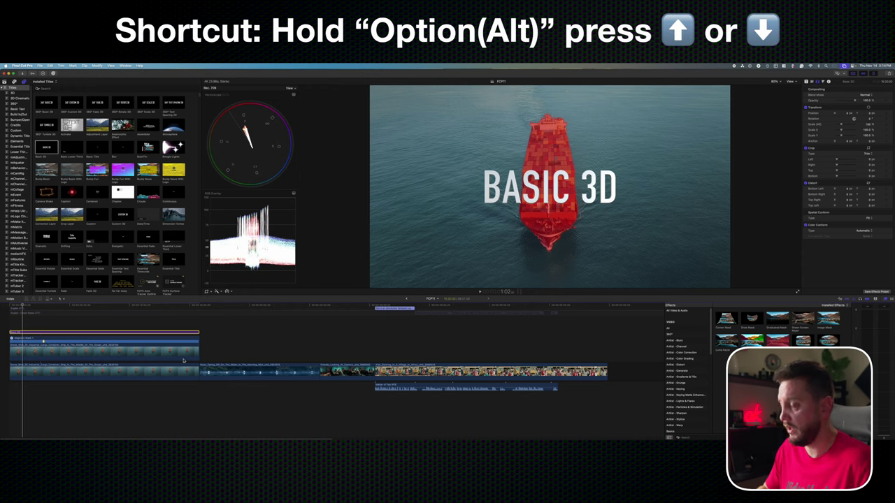
{"action": "key", "text": "alt+Down"}
{"action": "key", "text": "alt+Down"}
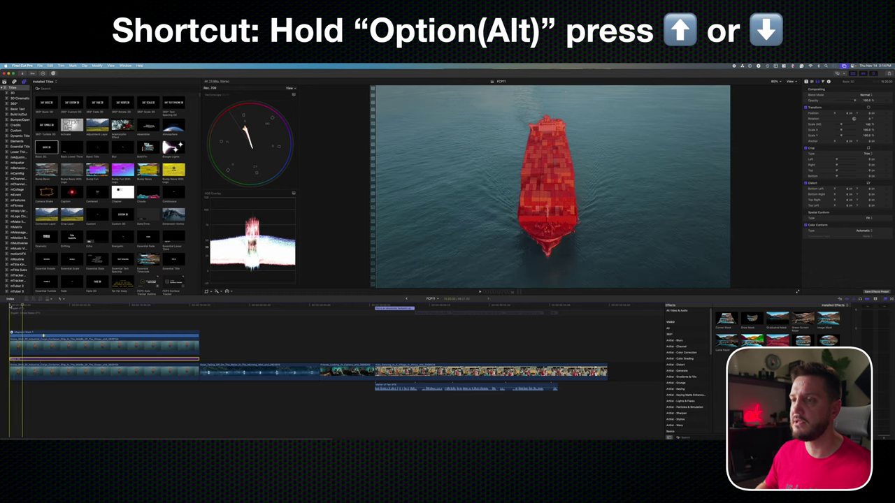
- Finish editing the upper ship layer's magnetic mask and change the title behind it to BIG SHIP
{"action": "left_click", "coordinate": [111, 343]}
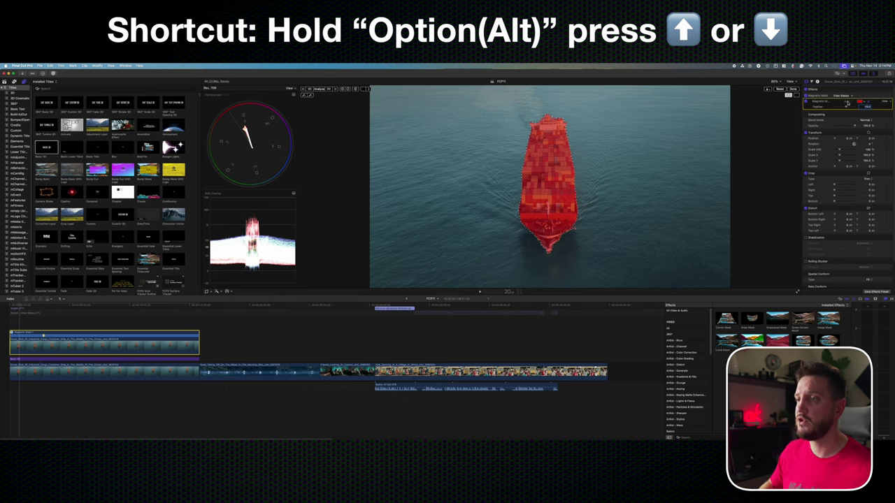
{"action": "left_click", "coordinate": [793, 89]}
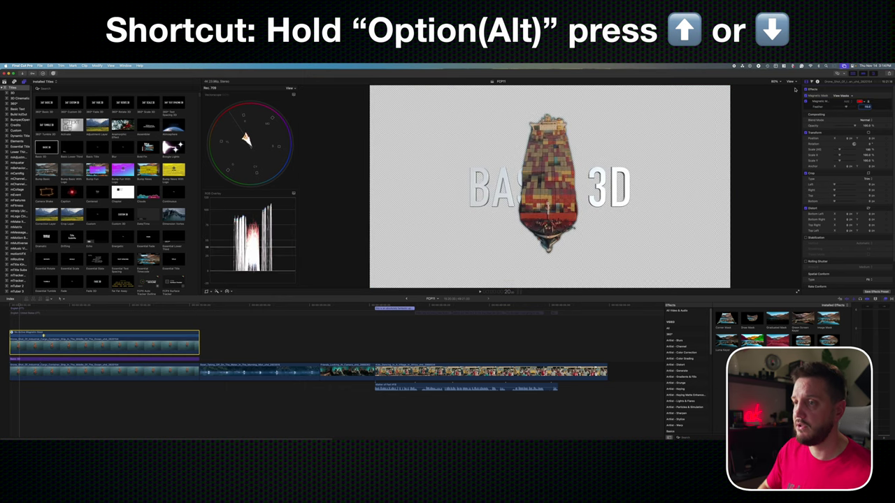
{"action": "left_click", "coordinate": [137, 366]}
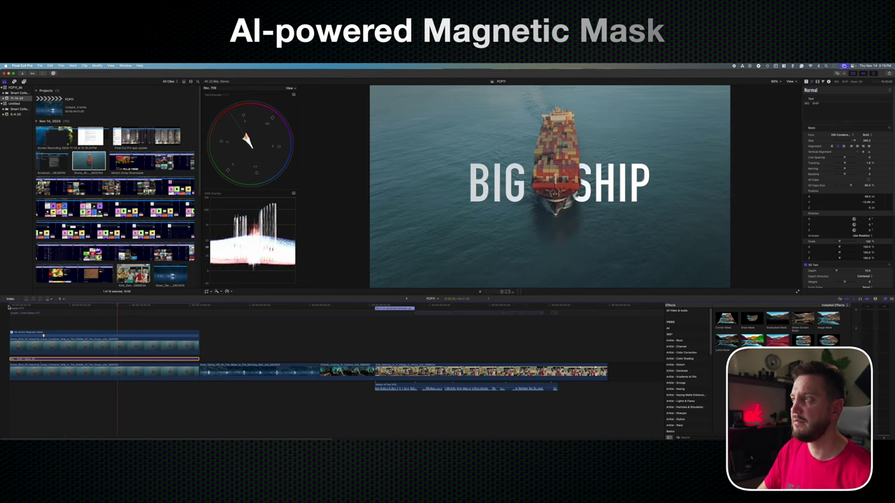
{"action": "key", "text": "space"}
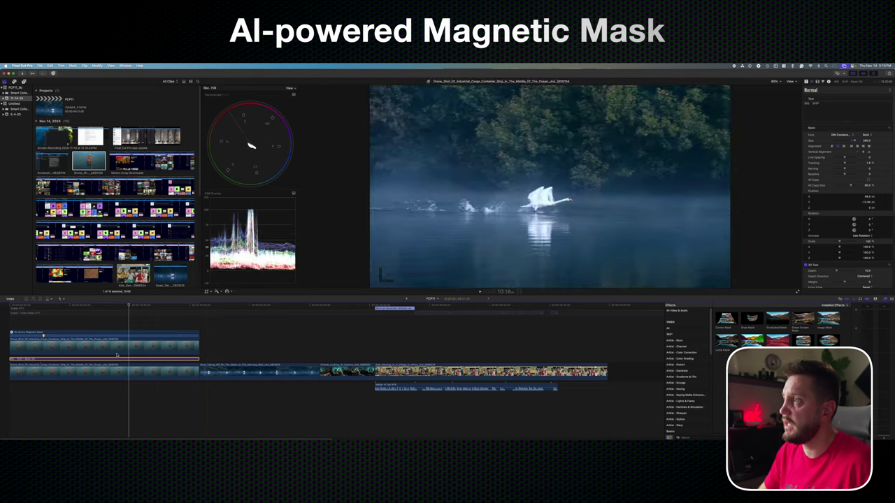
- Reopen the upper ship layer's magnetic mask and analyze it again from a reference frame near the middle of the clip
{"action": "left_click", "coordinate": [129, 344]}
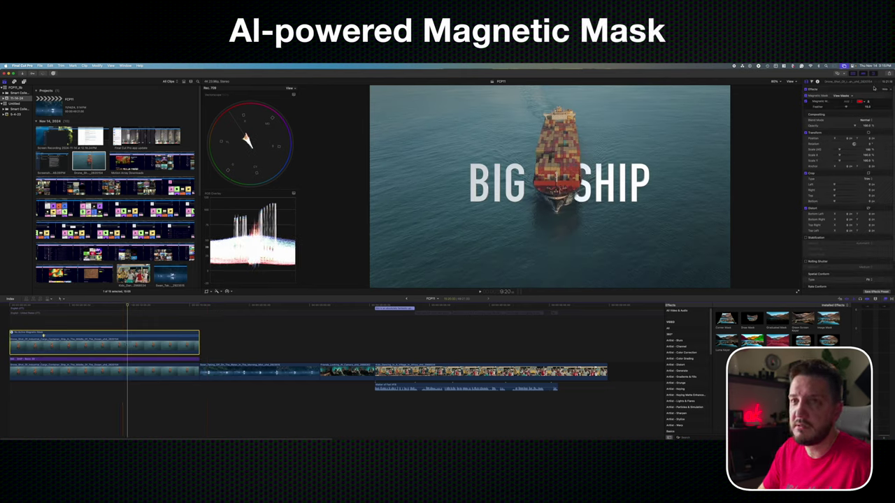
{"action": "left_click", "coordinate": [819, 96]}
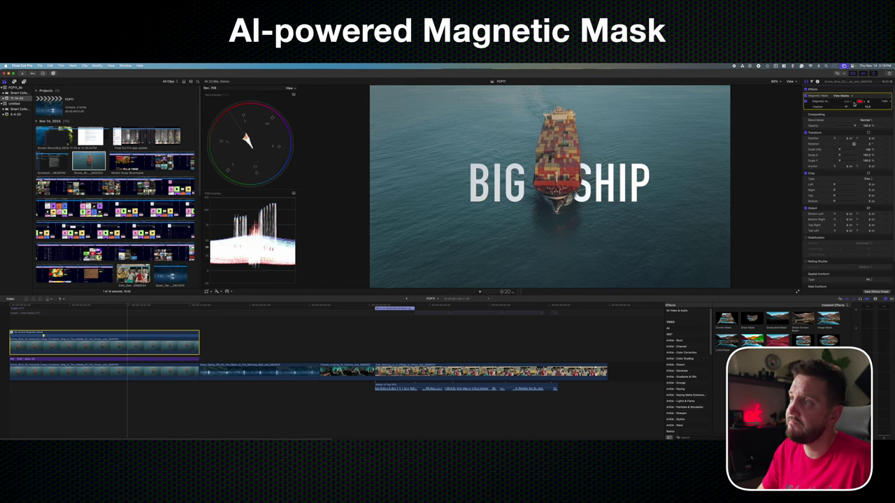
{"action": "left_click", "coordinate": [854, 103]}
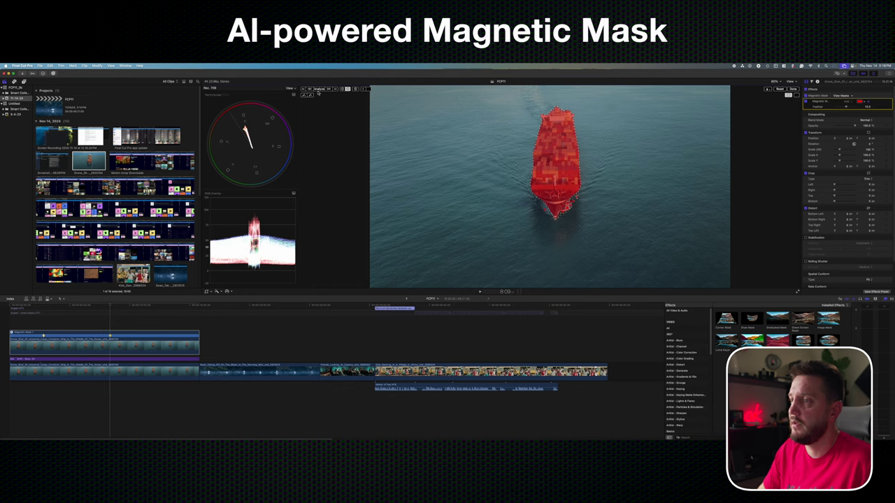
{"action": "left_click", "coordinate": [318, 91]}
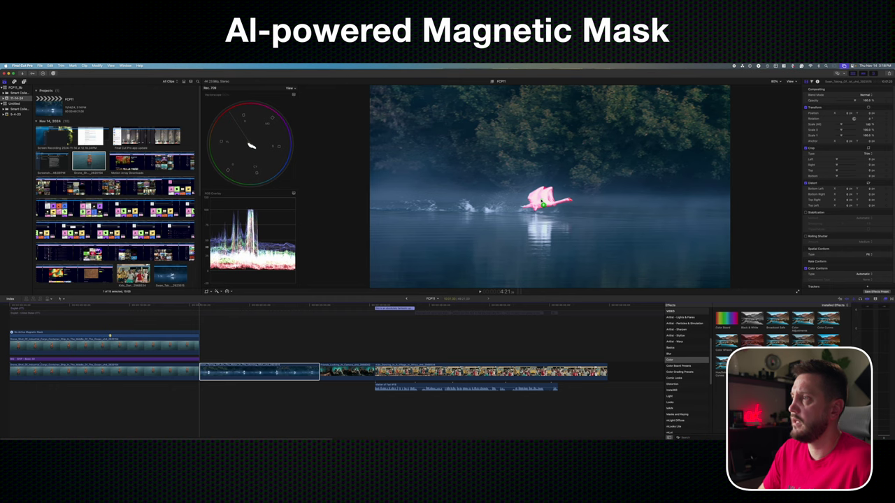
- Apply a Color Board effect to the swan clip with a magnetic mask on the swan, and analyze the mask
{"action": "left_click_drag", "start_coordinate": [541, 202], "coordinate": [541, 202]}
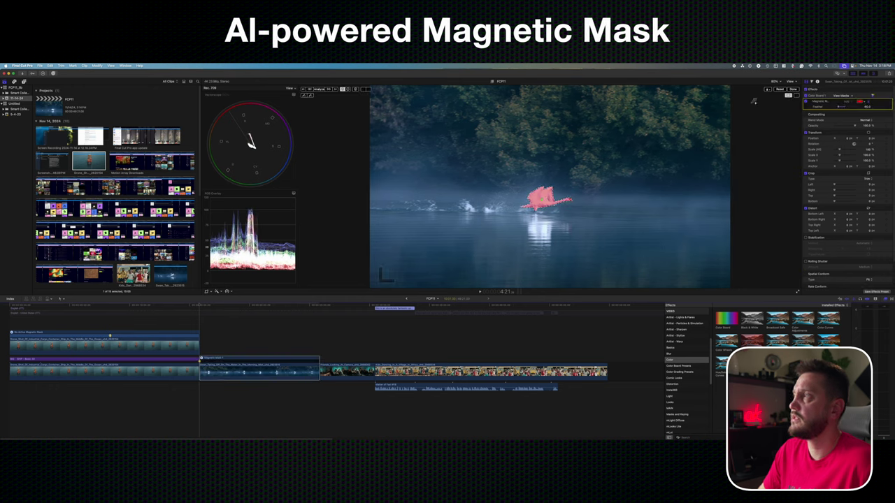
{"action": "left_click", "coordinate": [318, 90]}
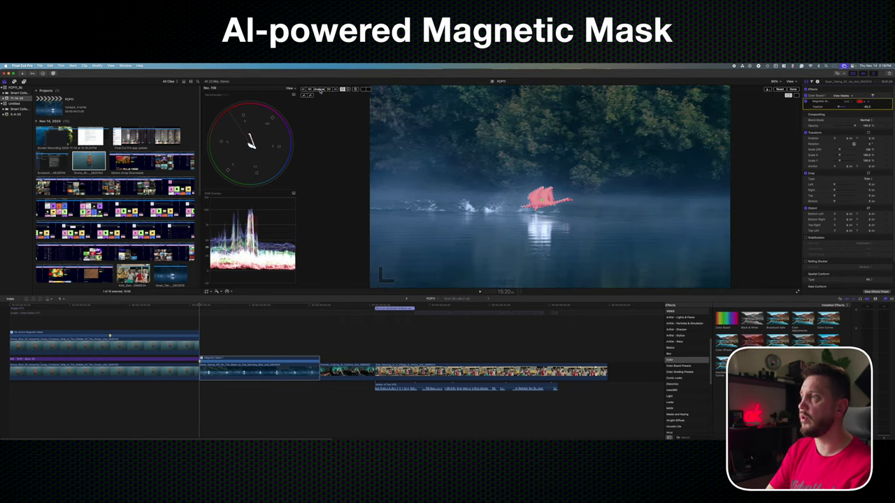
- Shift the masked swan's global color to pink in the Color Board and play the swan clip from its start
{"action": "left_click", "coordinate": [829, 96]}
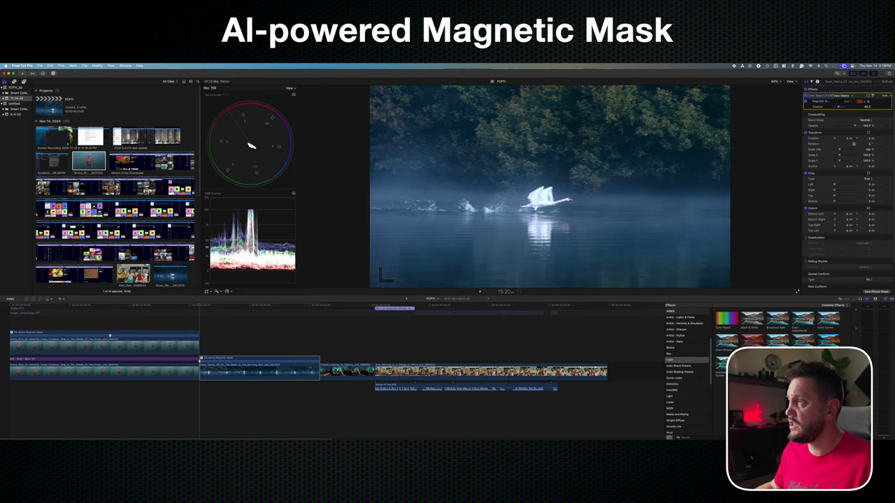
{"action": "left_click", "coordinate": [827, 102]}
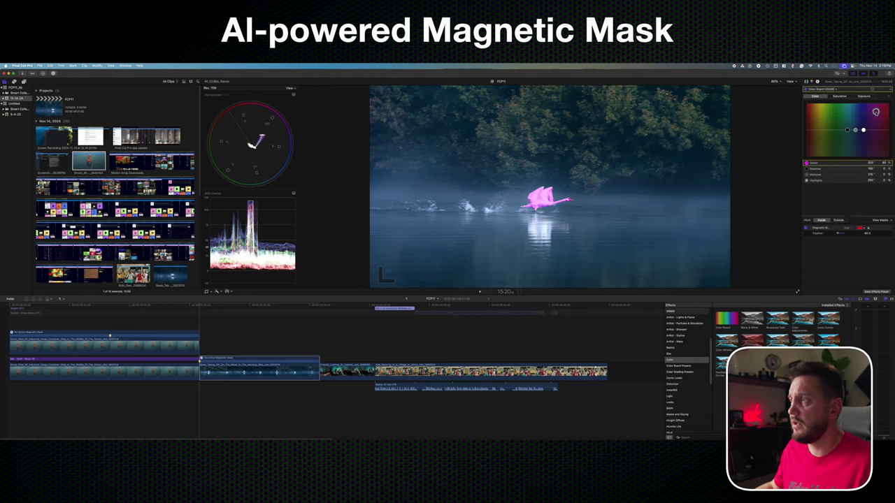
{"action": "left_click_drag", "start_coordinate": [871, 110], "coordinate": [886, 111]}
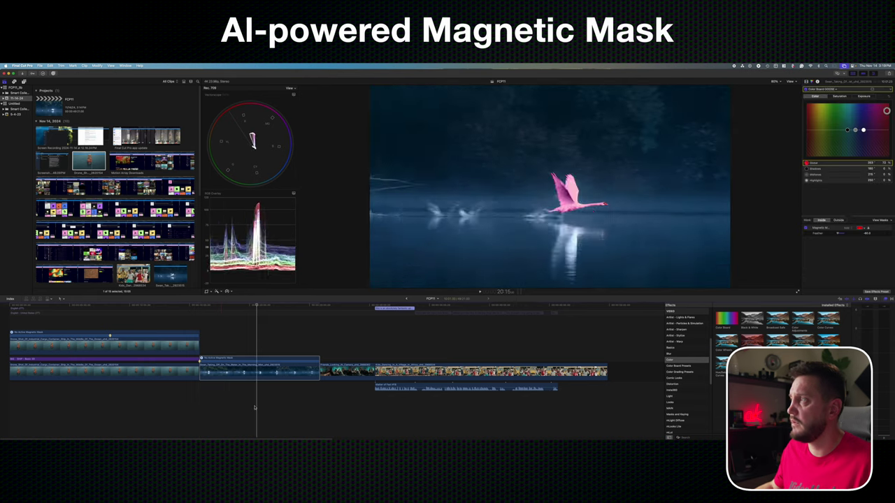
{"action": "left_click", "coordinate": [200, 302]}
{"action": "key", "text": "space"}
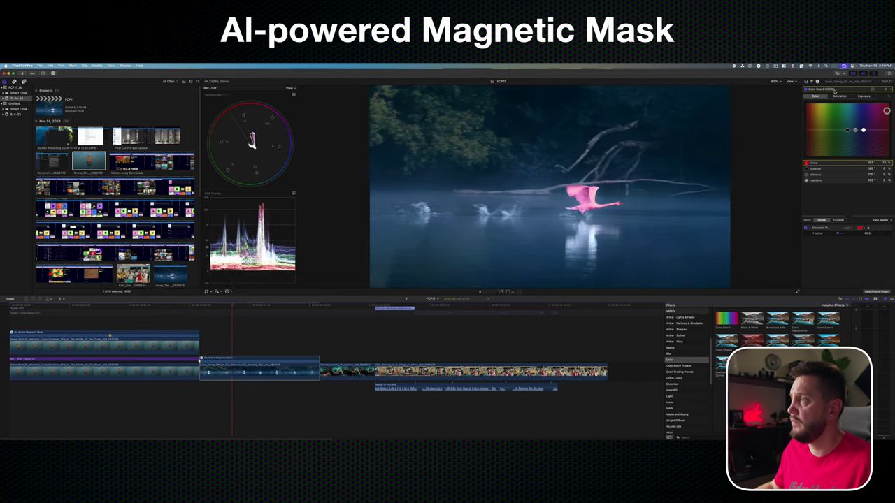
{"action": "left_click", "coordinate": [829, 89]}
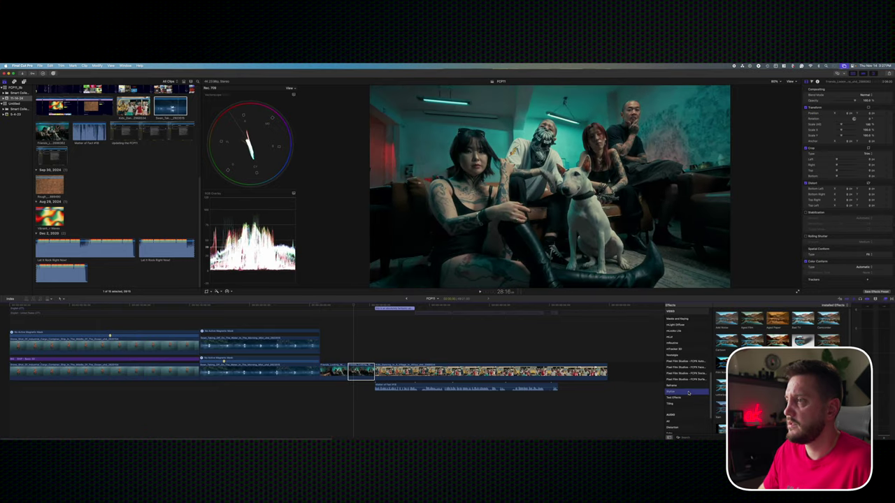
- Preview the Picture in Picture and Callout effects and apply Callout to the second friends clip
{"action": "key", "text": "Up"}
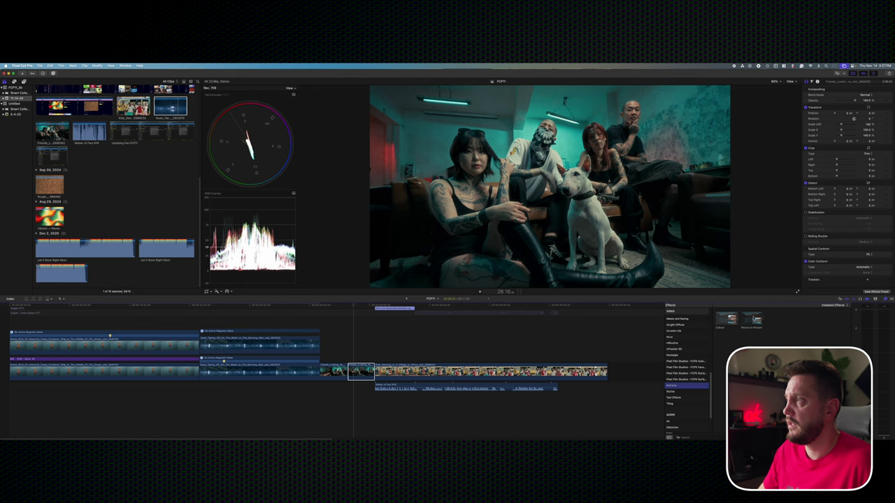
{"action": "left_click", "coordinate": [752, 319]}
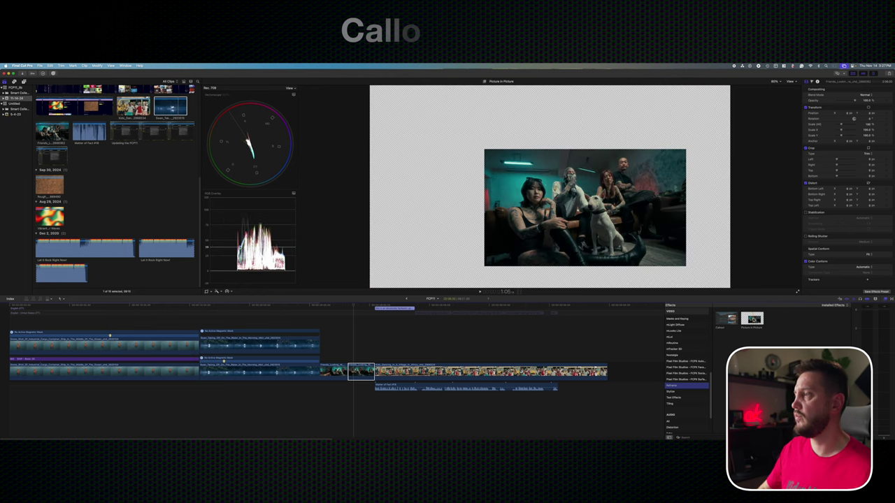
{"action": "left_click", "coordinate": [727, 319]}
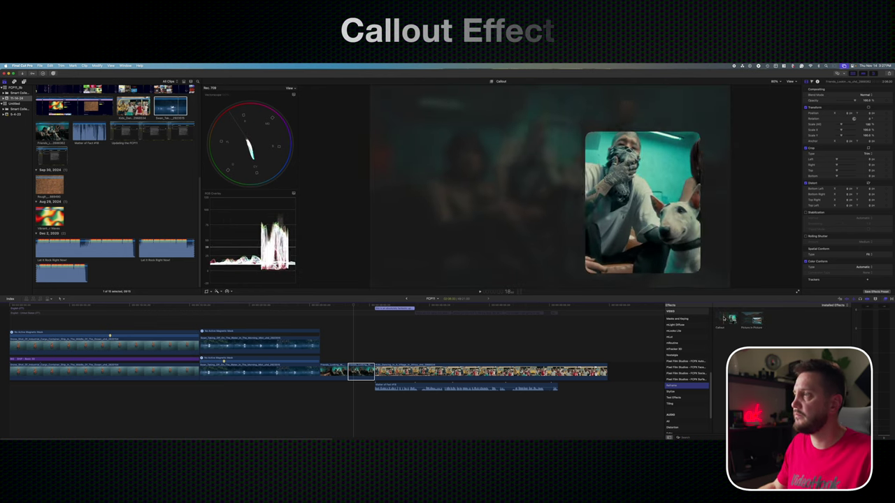
{"action": "left_click_drag", "start_coordinate": [725, 318], "coordinate": [362, 370]}
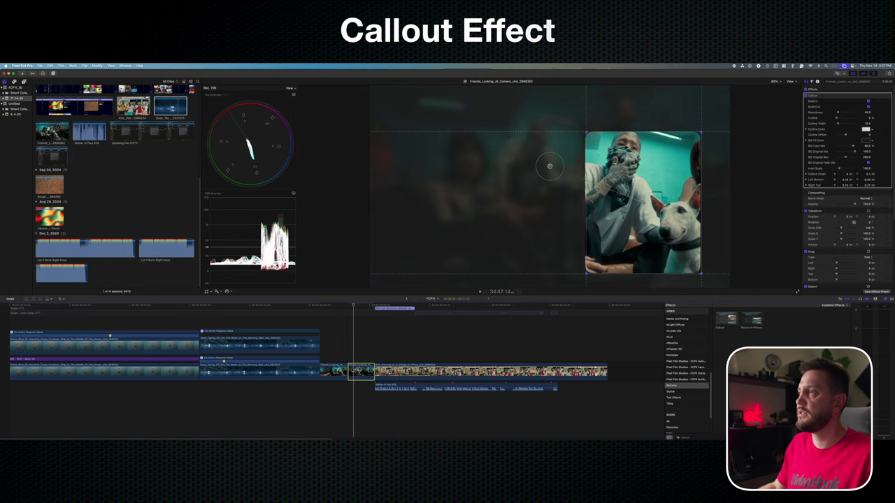
- Center the callout's origin on the dog, then move the inset to the left half of the frame and reduce its height
{"action": "left_click_drag", "start_coordinate": [549, 167], "coordinate": [582, 197]}
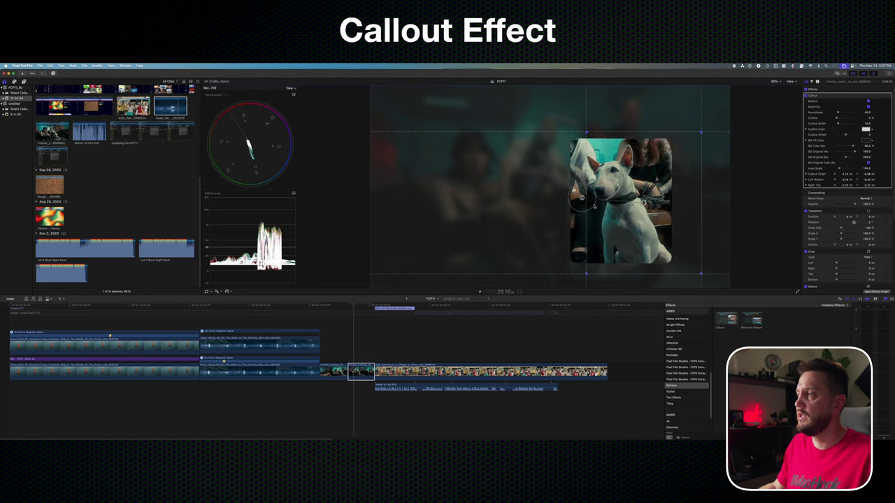
{"action": "left_click_drag", "start_coordinate": [570, 200], "coordinate": [427, 210]}
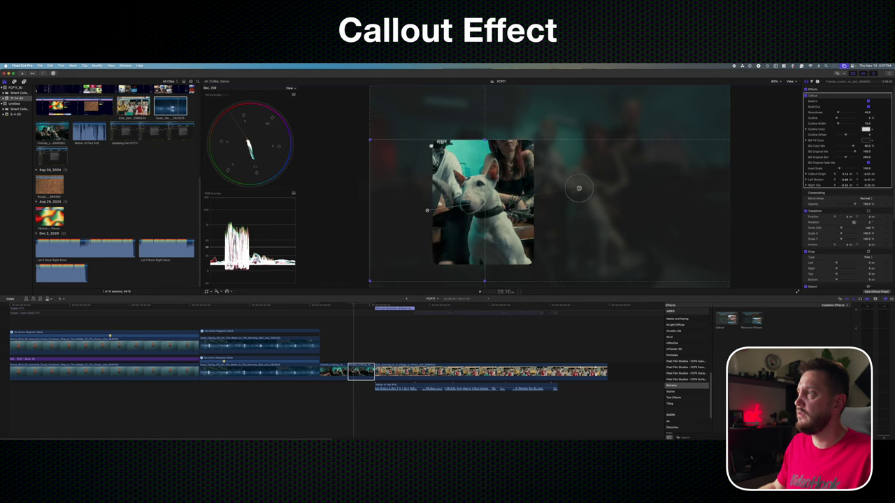
{"action": "left_click_drag", "start_coordinate": [369, 140], "coordinate": [355, 190]}
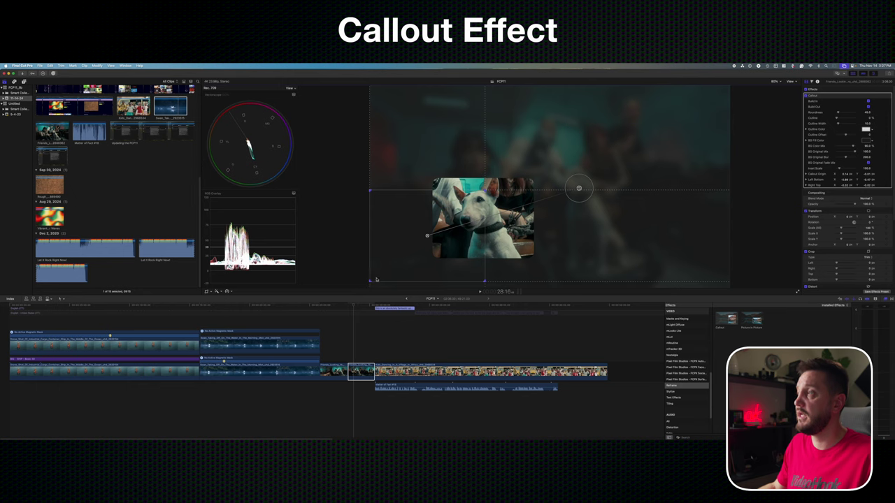
- Round the callout into an oval with a white outline at 100%, and adjust its background mix and blur
{"action": "left_click_drag", "start_coordinate": [837, 112], "coordinate": [848, 117]}
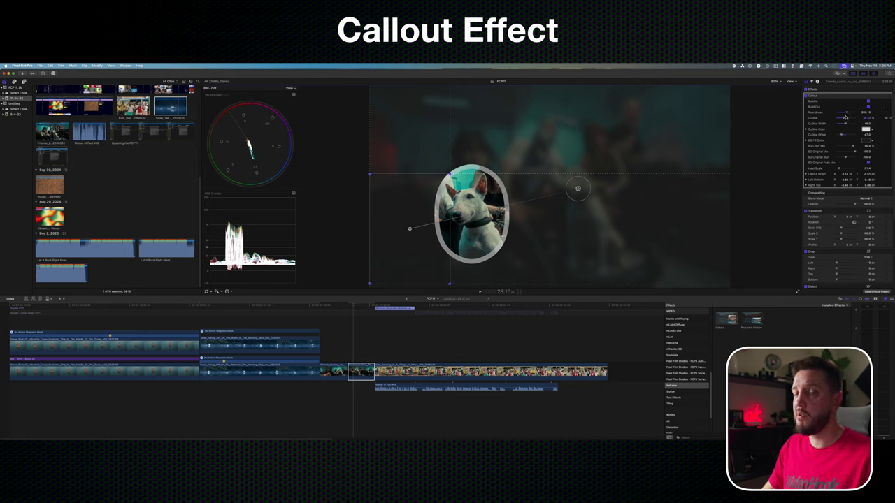
{"action": "left_click_drag", "start_coordinate": [843, 120], "coordinate": [859, 120]}
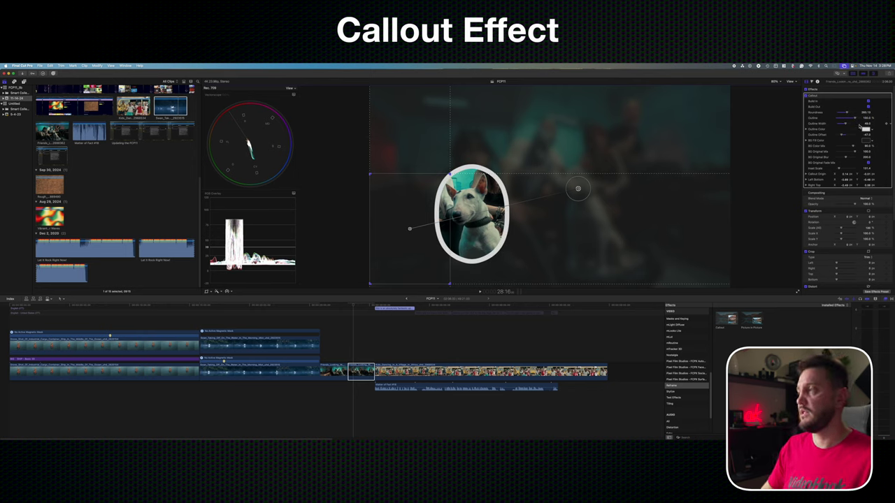
{"action": "left_click_drag", "start_coordinate": [853, 148], "coordinate": [839, 157]}
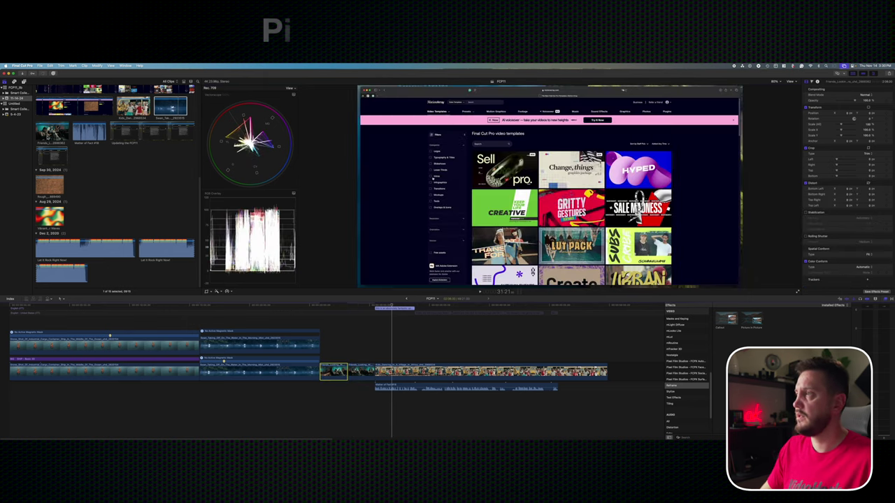
- Connect the friends clip above the start of the village kids clip and apply the Picture in Picture effect to it
{"action": "left_click", "coordinate": [52, 132]}
{"action": "left_click_drag", "start_coordinate": [52, 132], "coordinate": [376, 357]}
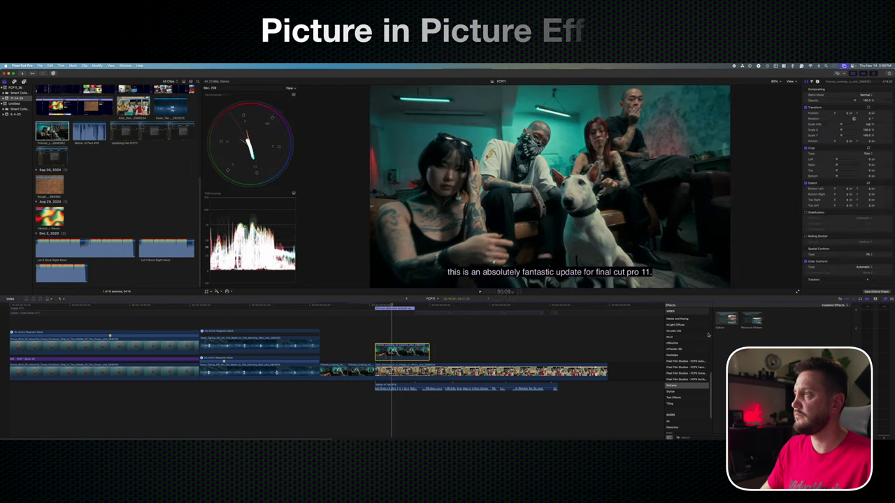
{"action": "left_click_drag", "start_coordinate": [424, 355], "coordinate": [424, 355]}
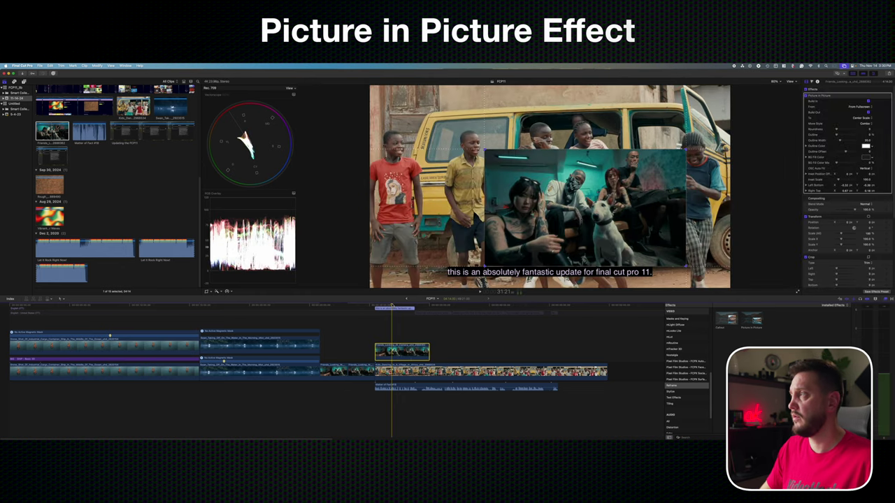
- Reframe the picture-in-picture inset around the dog in the lower right of the village shot
{"action": "left_click_drag", "start_coordinate": [392, 305], "coordinate": [388, 306]}
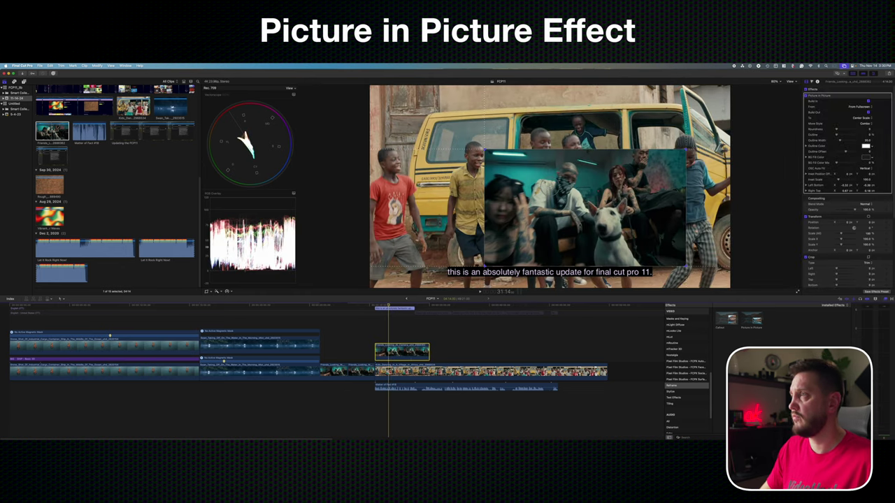
{"action": "left_click_drag", "start_coordinate": [546, 187], "coordinate": [515, 173]}
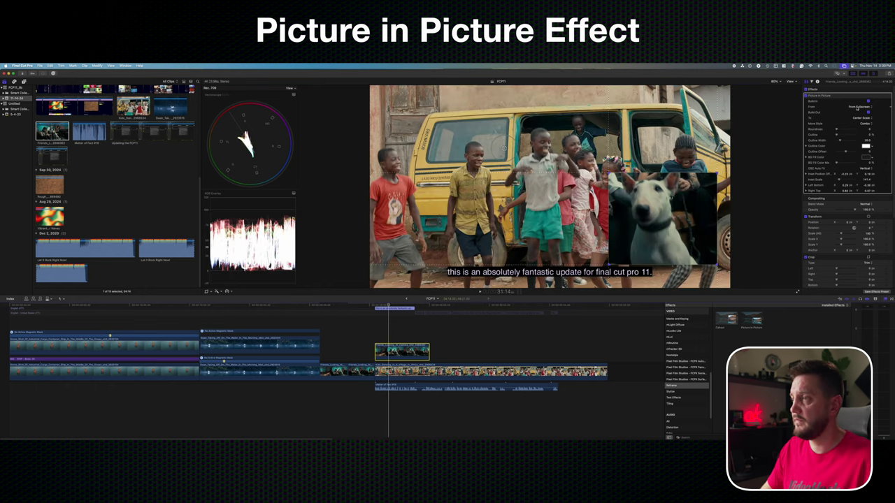
- Shape the dog inset into a circle with a thick white outline, fine-tune its framing and play it back
{"action": "left_click_drag", "start_coordinate": [837, 130], "coordinate": [805, 164]}
{"action": "scroll", "coordinate": [853, 199], "scroll_direction": "down", "scroll_amount": 3}
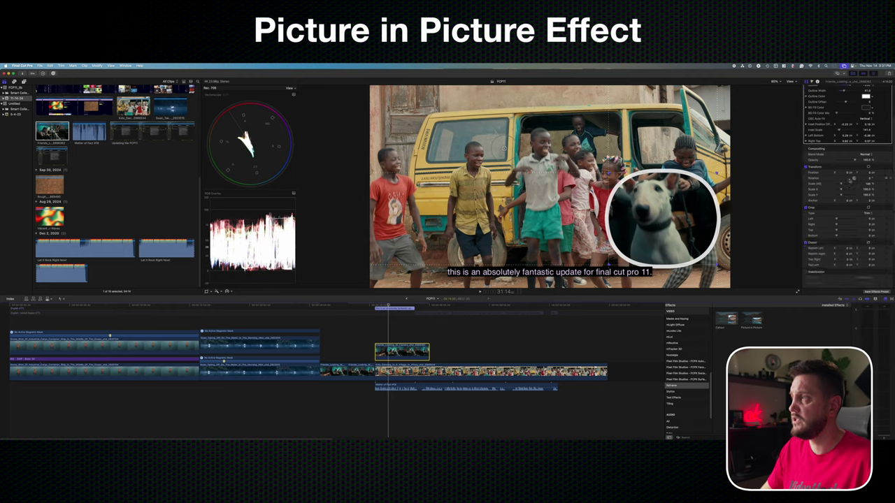
{"action": "left_click_drag", "start_coordinate": [846, 136], "coordinate": [845, 130]}
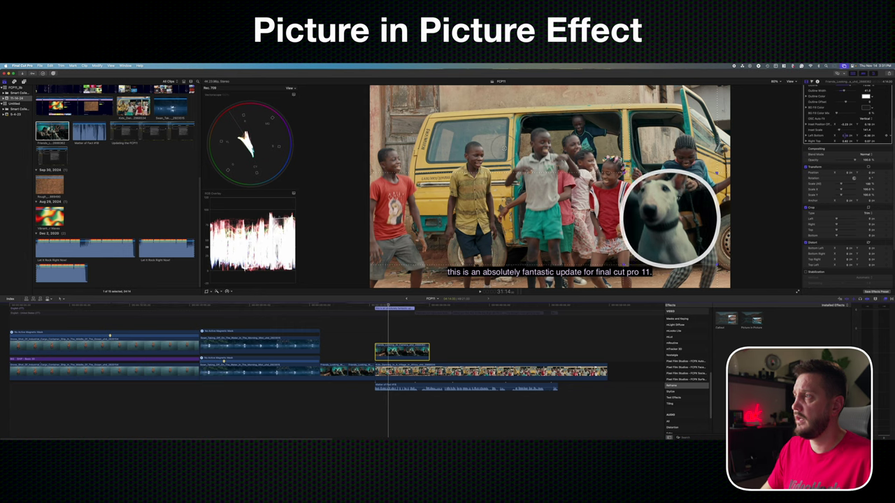
{"action": "left_click_drag", "start_coordinate": [846, 127], "coordinate": [868, 125]}
{"action": "left_click", "coordinate": [867, 125]}
{"action": "key", "text": "space"}
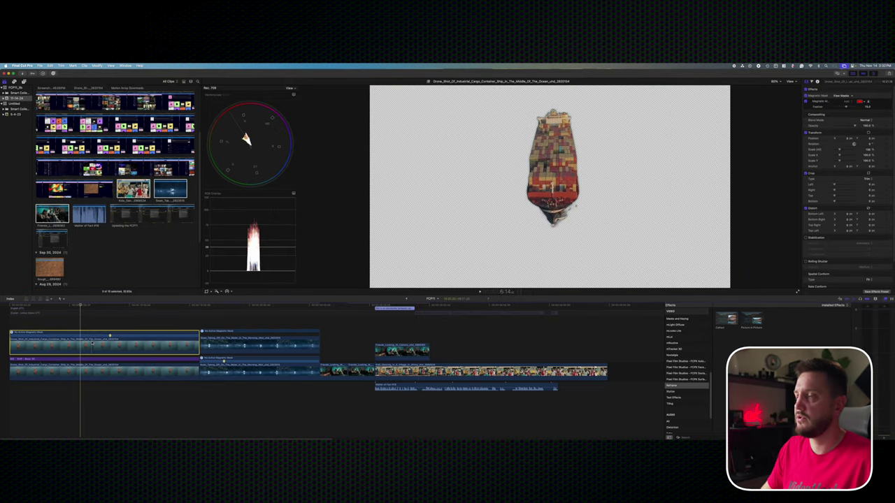
- Delete the masked ship copy and the title layer, leaving only the original cargo ship clip
{"action": "key", "text": "Delete"}
{"action": "left_click", "coordinate": [95, 360]}
{"action": "key", "text": "Delete"}
{"action": "left_click", "coordinate": [95, 369]}
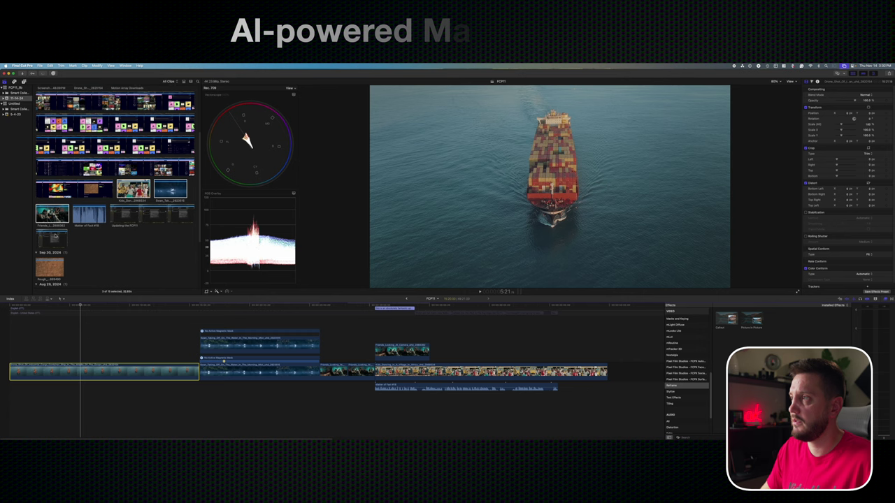
- Connect the rough fabric texture clip beneath the cargo ship clip, then isolate the ship with a Magnetic Mask and analyze it
{"action": "left_click", "coordinate": [49, 267]}
{"action": "left_click_drag", "start_coordinate": [51, 299], "coordinate": [196, 355]}
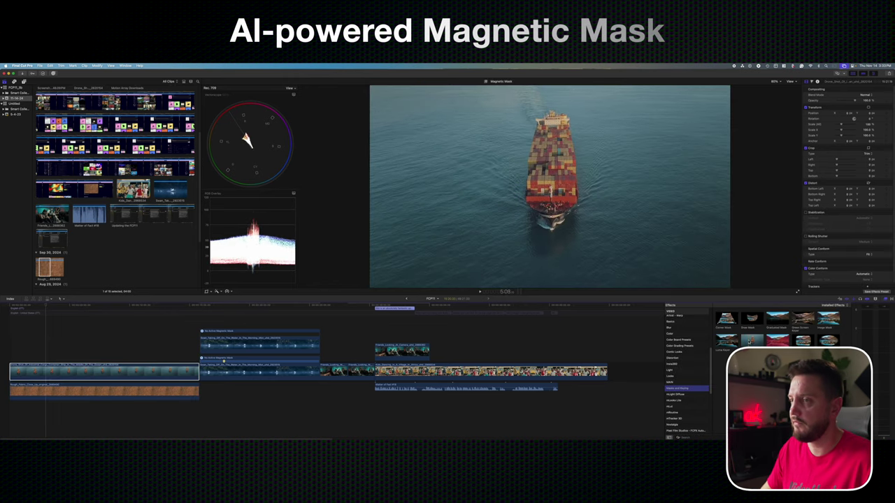
{"action": "left_click", "coordinate": [551, 187]}
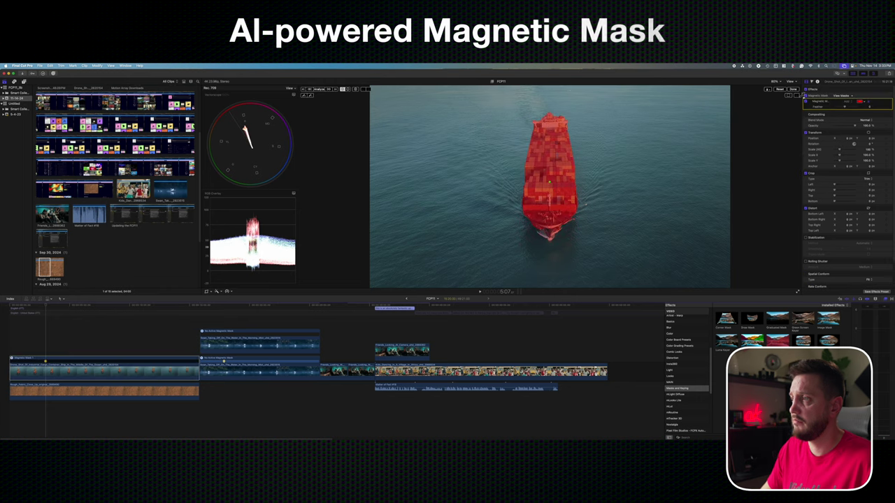
{"action": "left_click", "coordinate": [334, 92]}
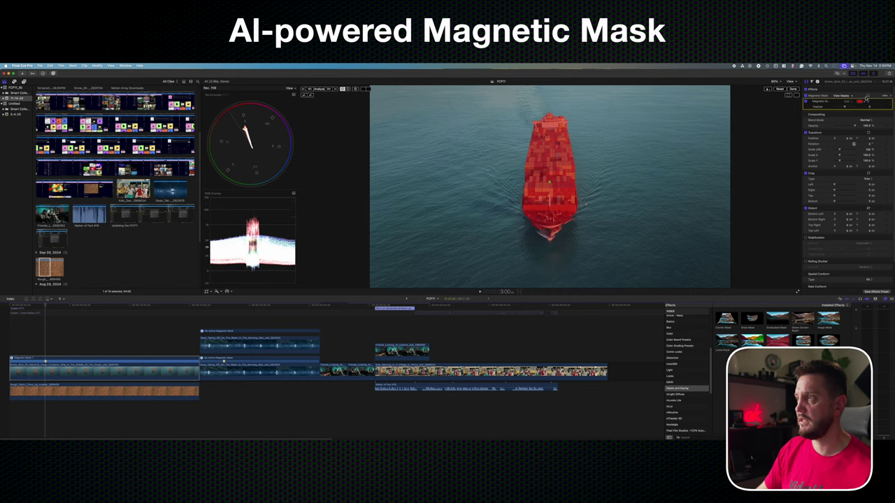
- Finish editing the ship's Magnetic Mask and invert it so the fabric texture fills the ship's shape
{"action": "left_click", "coordinate": [867, 98]}
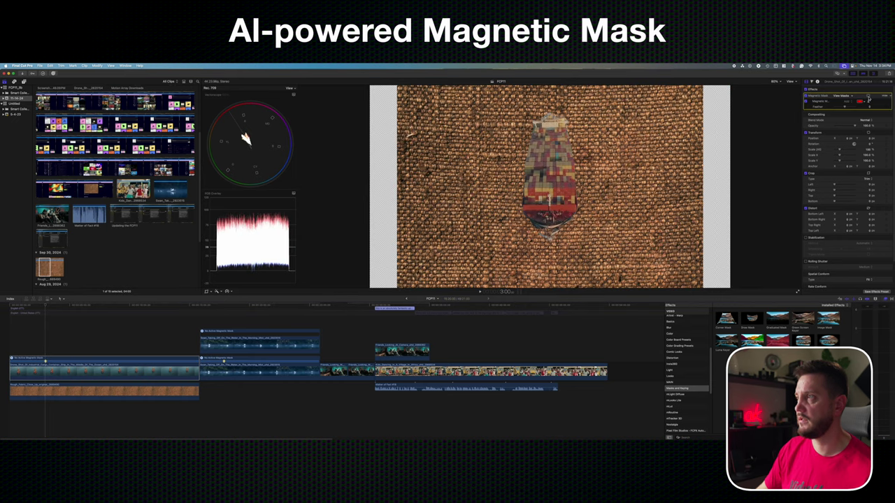
{"action": "left_click", "coordinate": [868, 98]}
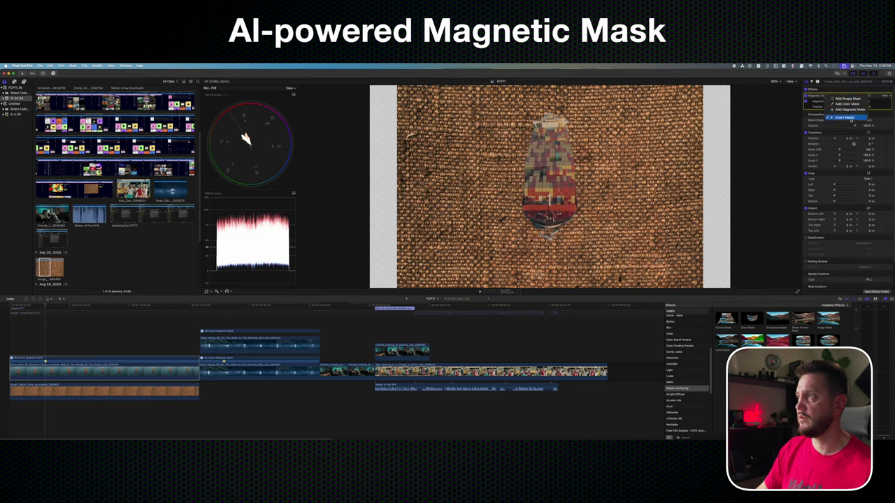
{"action": "left_click", "coordinate": [847, 118]}
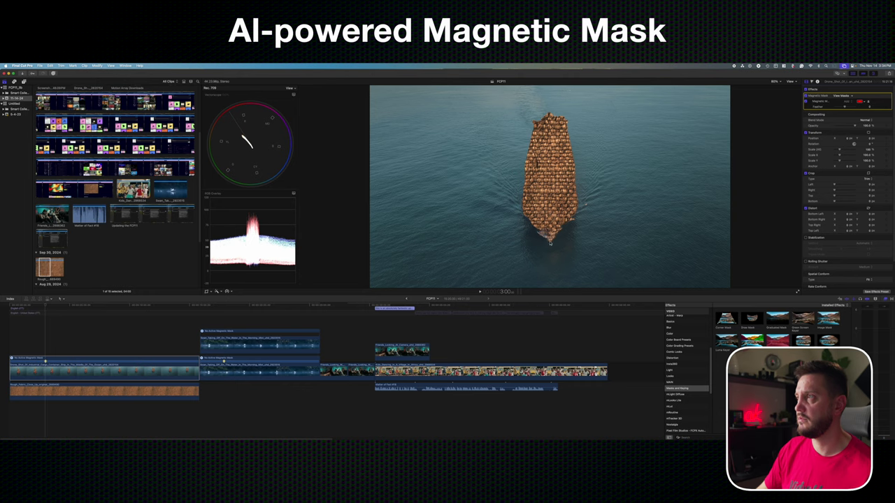
{"action": "left_click", "coordinate": [67, 389]}
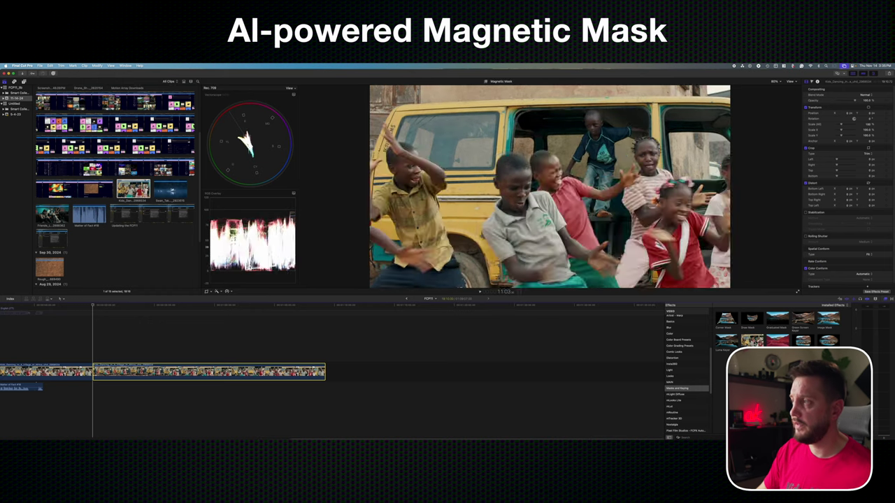
- Apply a Magnetic Mask to the second village kids clip, trying several children before choosing the boy in checkered trousers
{"action": "left_click_drag", "start_coordinate": [752, 340], "coordinate": [689, 270]}
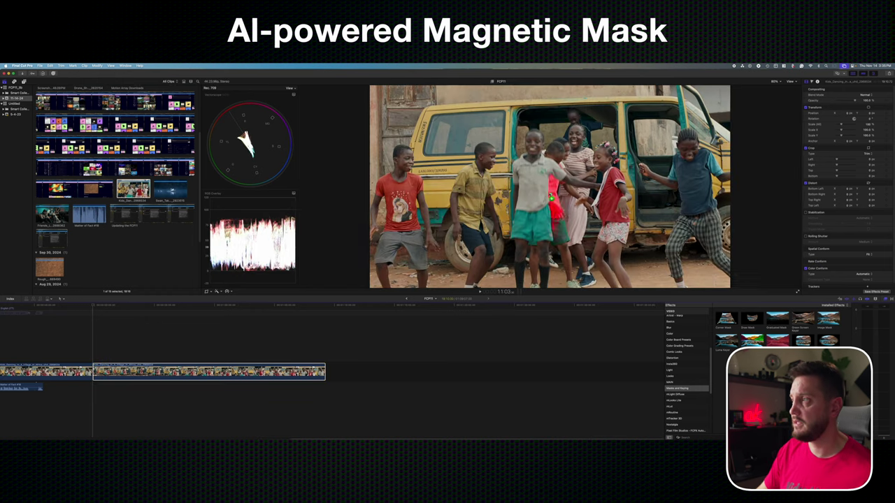
{"action": "left_click", "coordinate": [532, 198]}
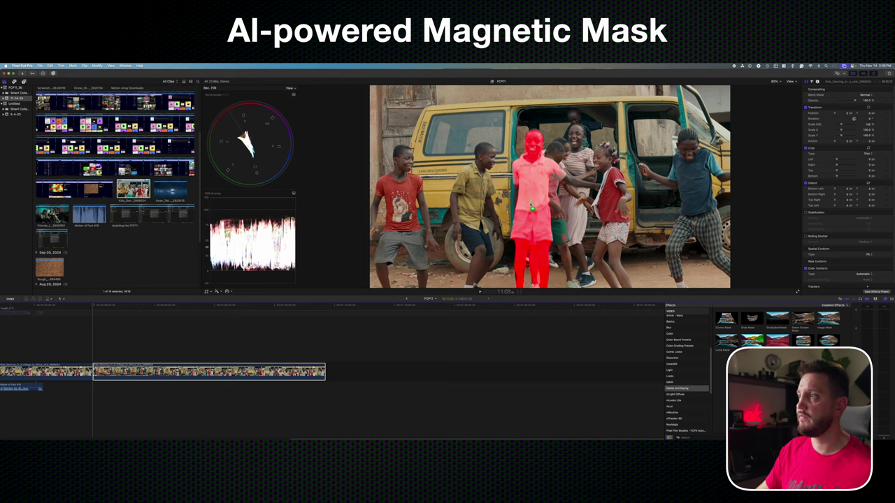
{"action": "left_click", "coordinate": [468, 209]}
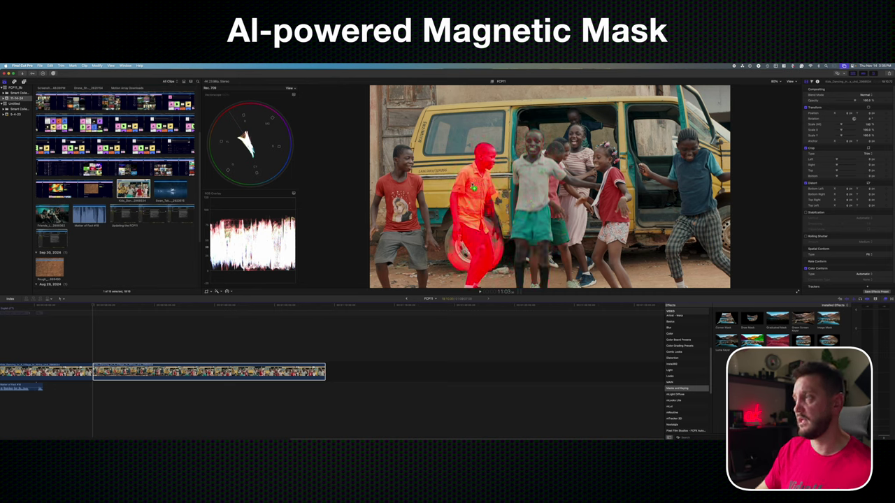
{"action": "left_click", "coordinate": [399, 201]}
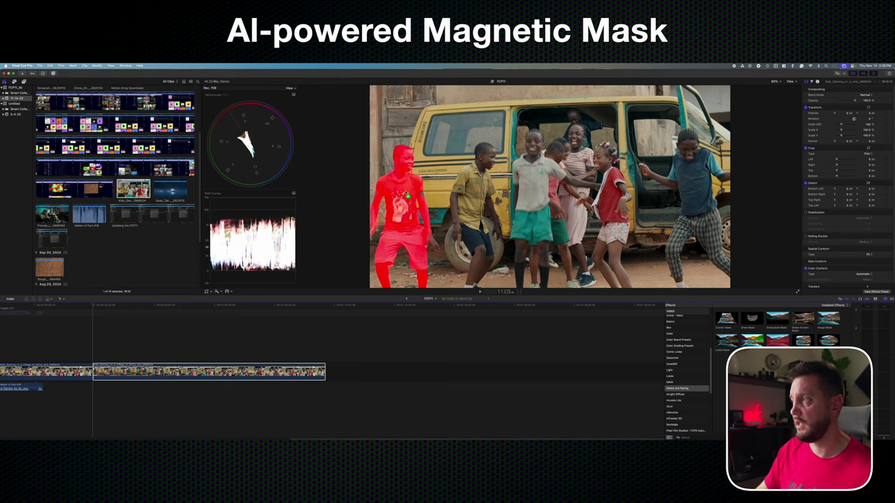
{"action": "left_click_drag", "start_coordinate": [401, 198], "coordinate": [701, 182]}
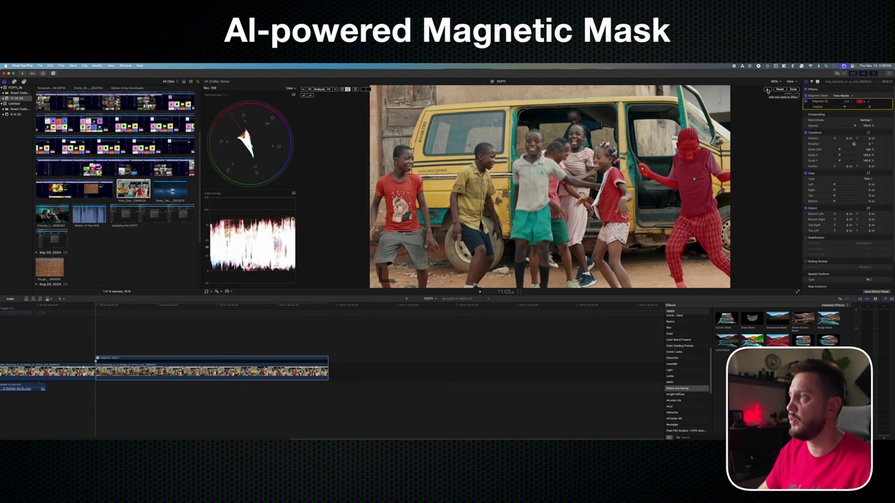
- Add separate Magnetic Masks for the girl in red and the boy in the red T-shirt, analyze them and review the tracking
{"action": "left_click", "coordinate": [767, 90]}
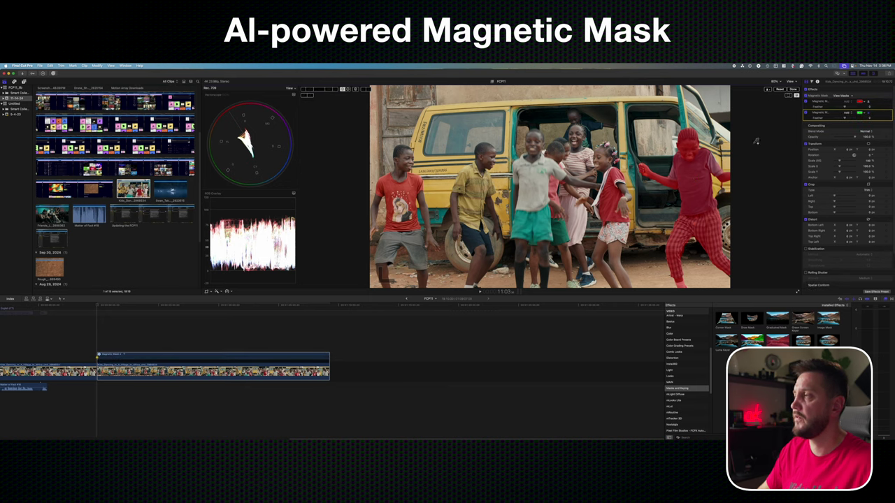
{"action": "left_click", "coordinate": [605, 154]}
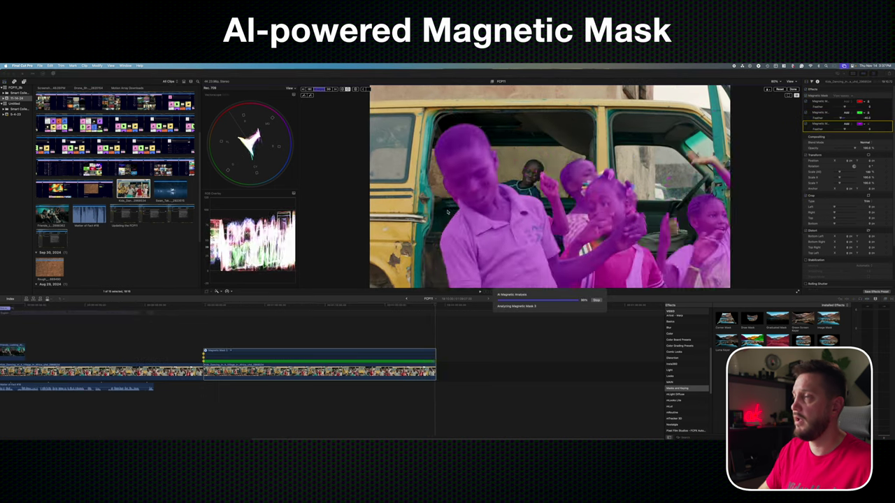
{"action": "key", "text": "space"}
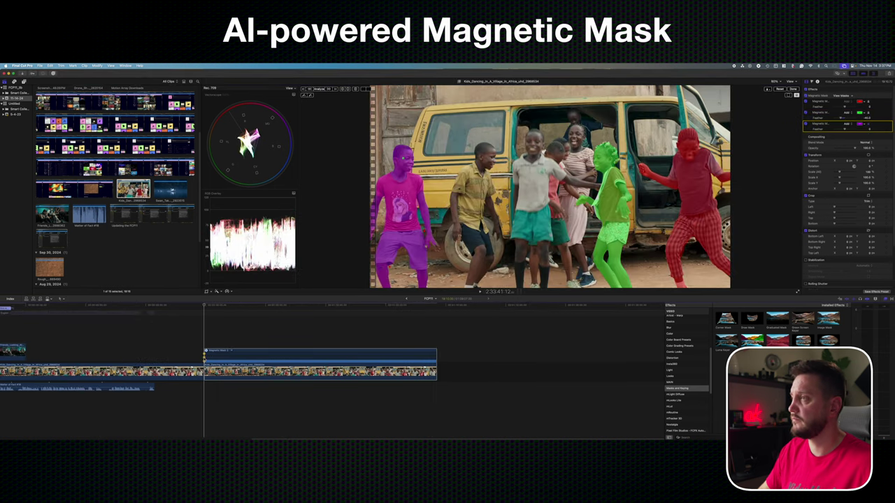
{"action": "left_click", "coordinate": [816, 114]}
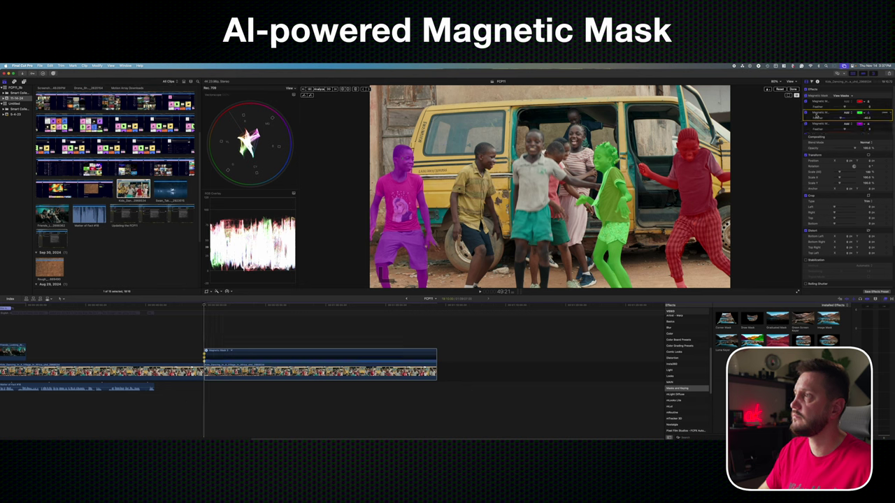
{"action": "left_click", "coordinate": [319, 90]}
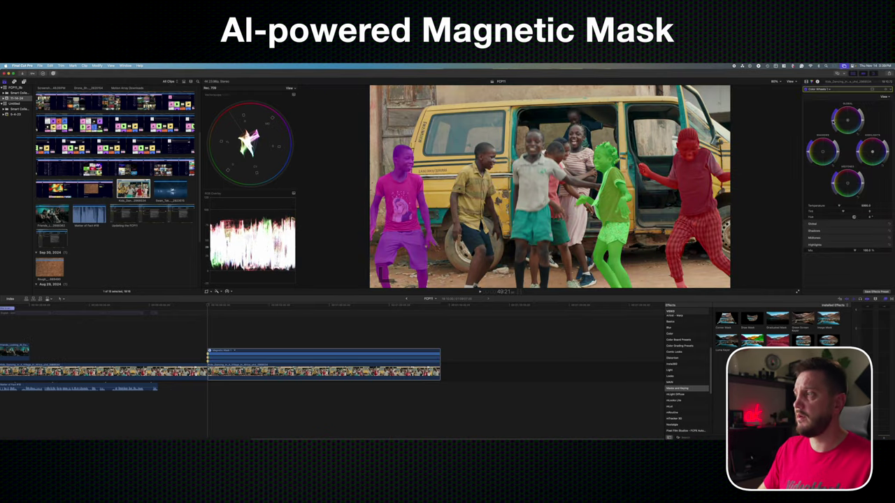
- Adjust the masked children with Color Wheels over a copy of the clip, darken them to black silhouettes and play it back
{"action": "left_click_drag", "start_coordinate": [832, 122], "coordinate": [834, 112]}
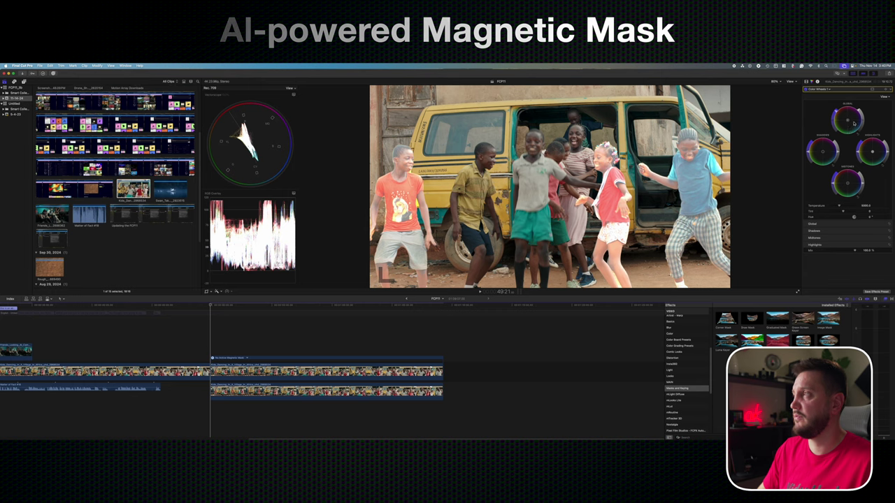
{"action": "left_click_drag", "start_coordinate": [859, 111], "coordinate": [875, 186]}
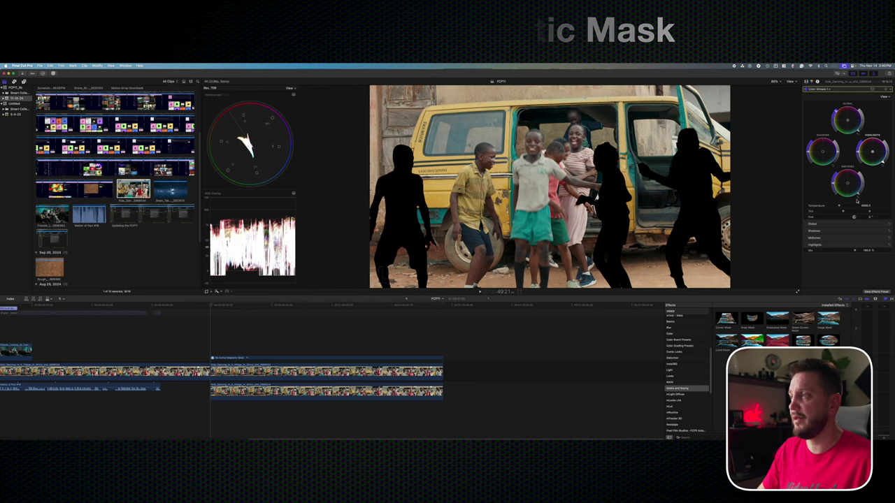
{"action": "key", "text": "space"}
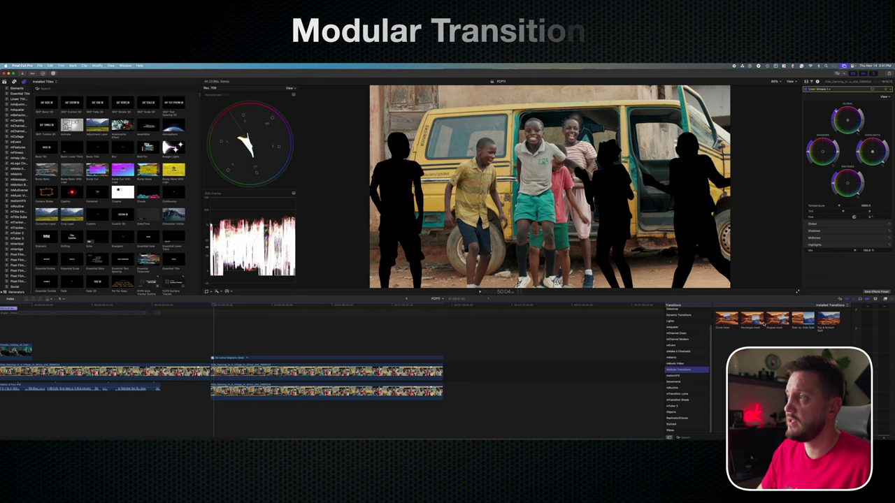
- Preview the modular transitions and add Rectangle Inset between the two village kids clips, overlapping them to create it
{"action": "mouse_move", "coordinate": [727, 321]}
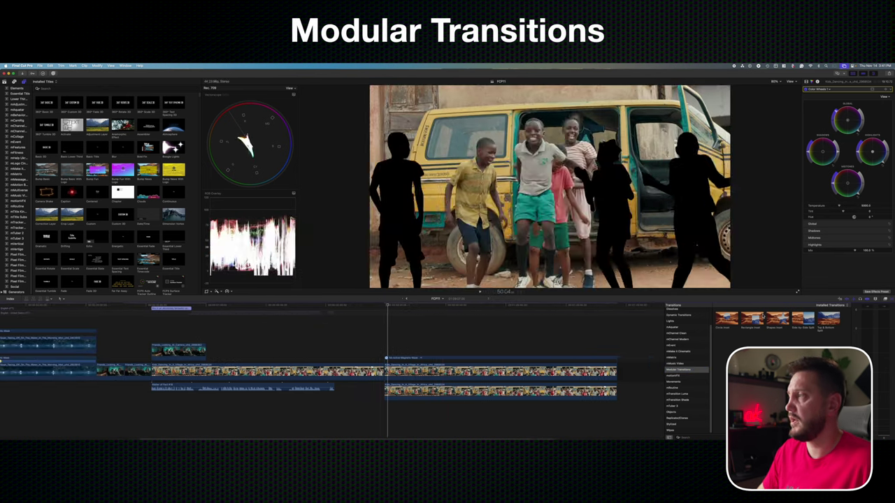
{"action": "mouse_move", "coordinate": [722, 319]}
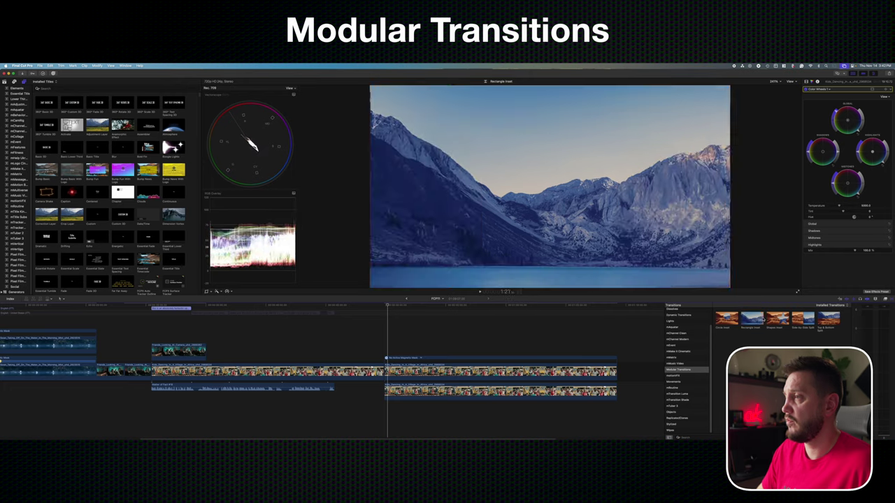
{"action": "left_click_drag", "start_coordinate": [751, 318], "coordinate": [383, 376]}
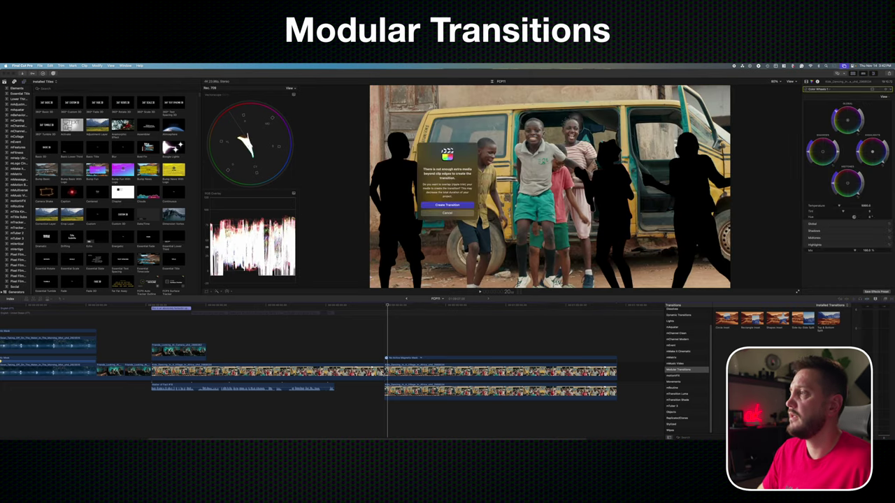
{"action": "left_click", "coordinate": [447, 205]}
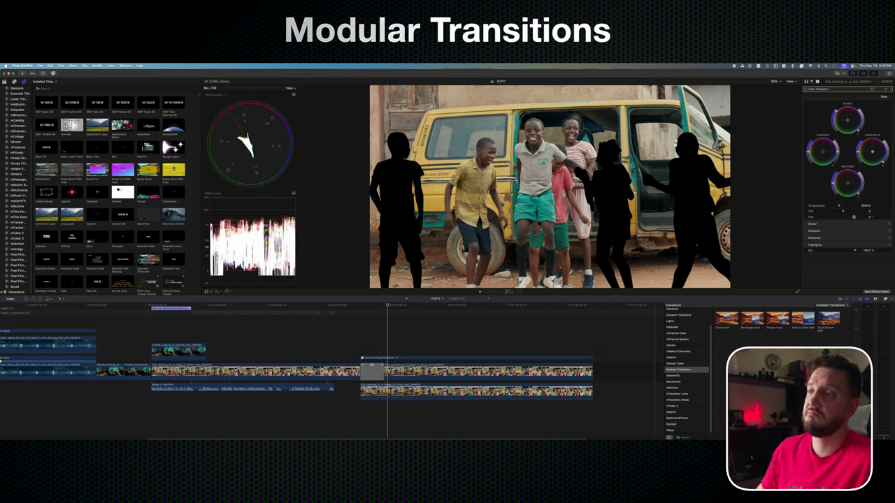